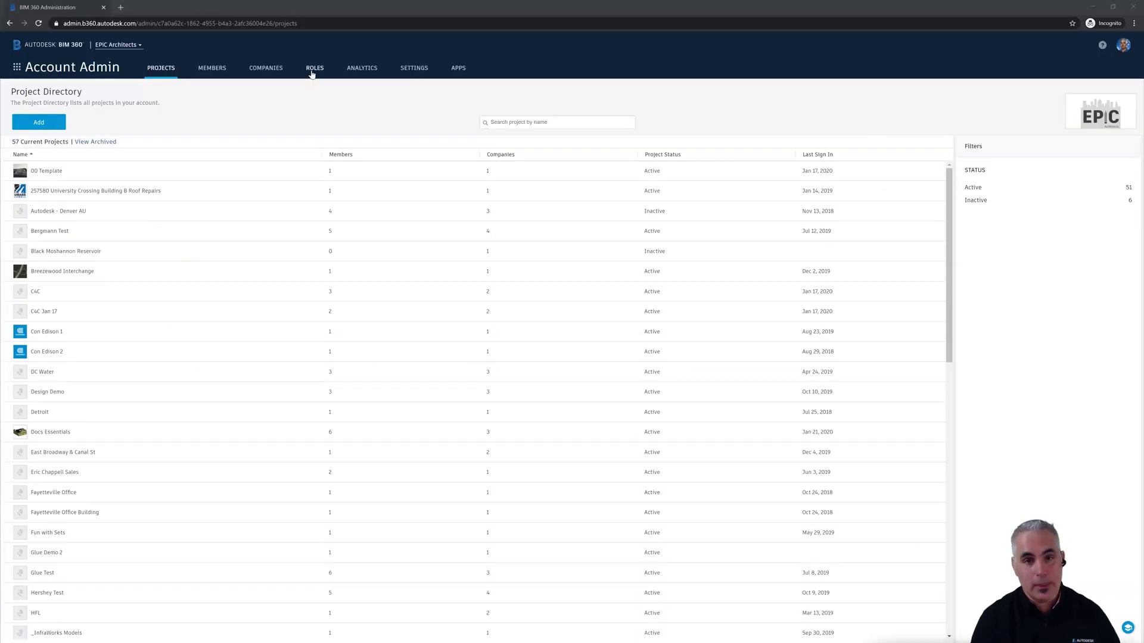
Add a new project named C4C Jan 2020 with project type Hotel / Motel and save the profile.
left_click(17, 72)
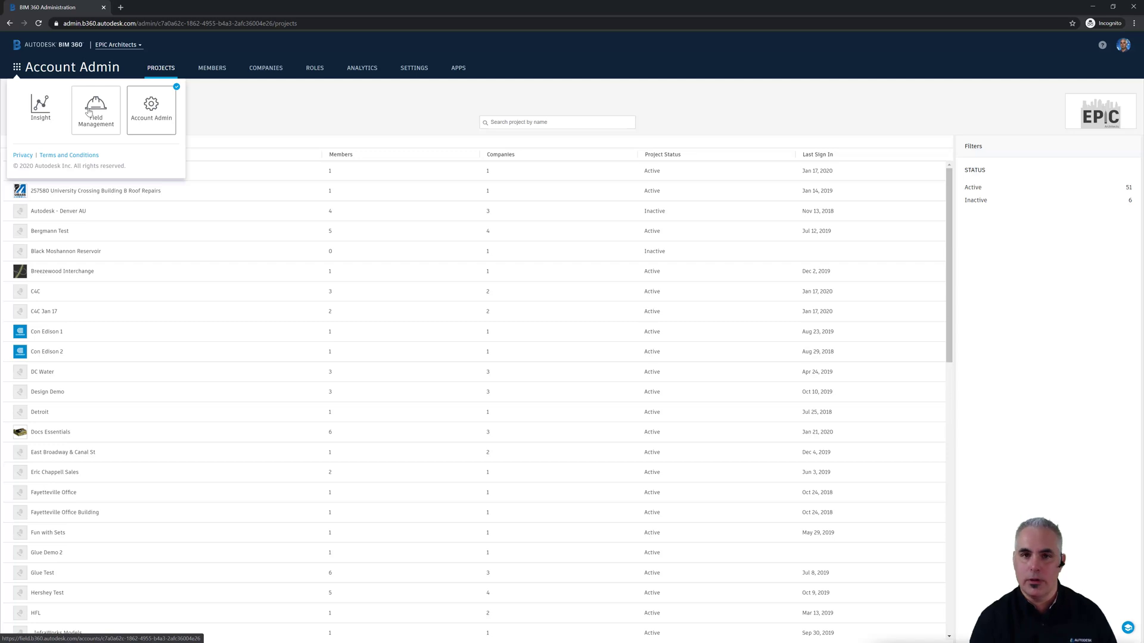
left_click(366, 55)
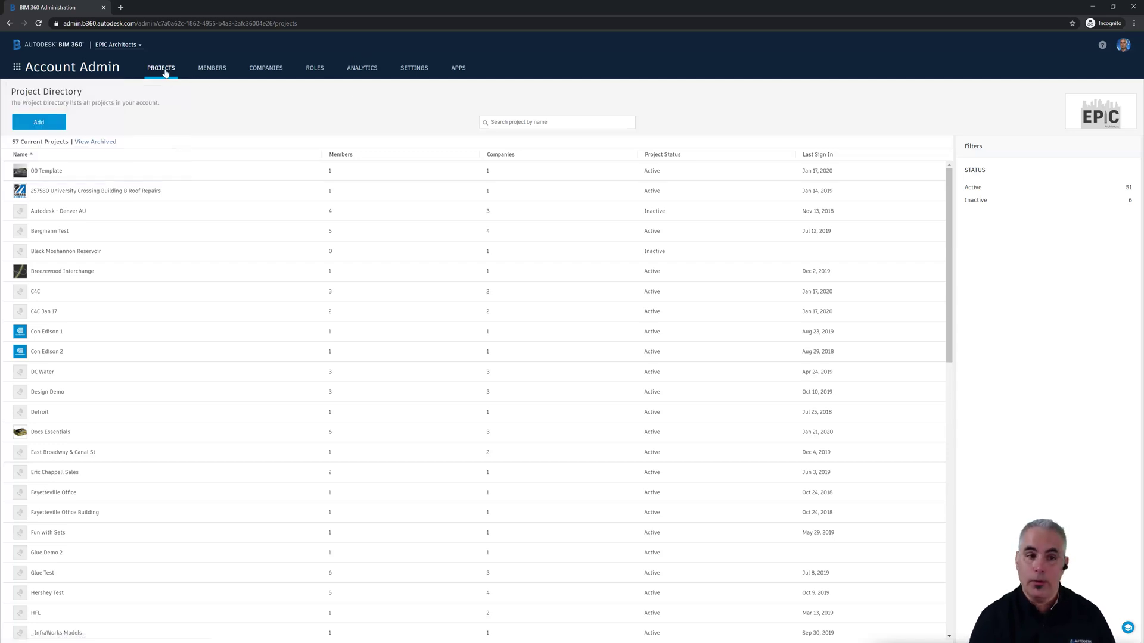
left_click(39, 123)
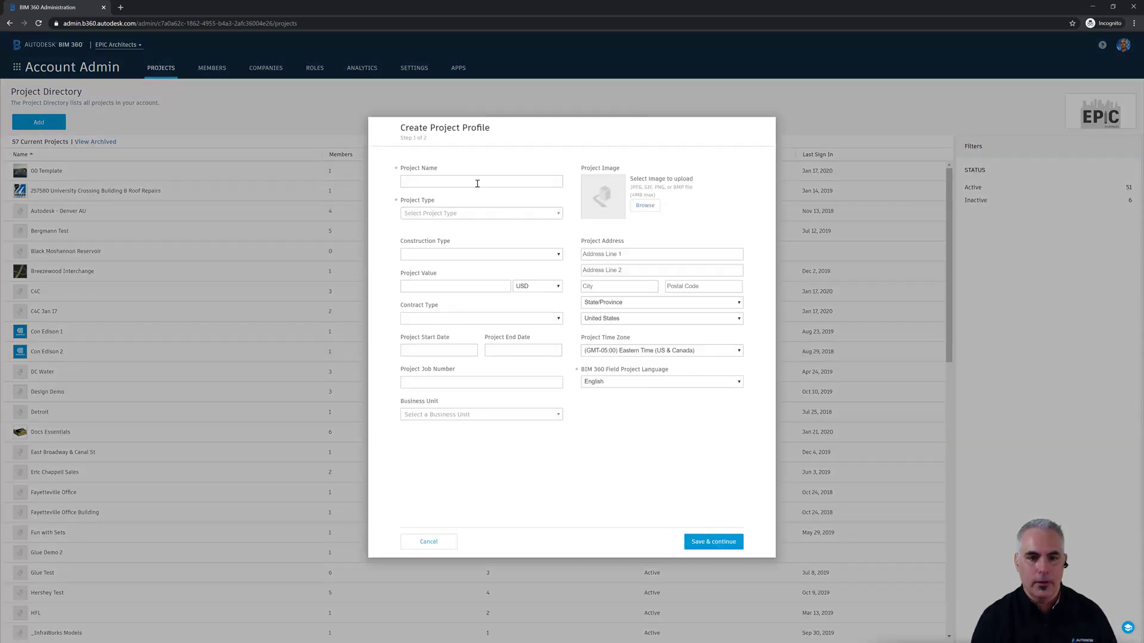
left_click(477, 183)
type("C4C")
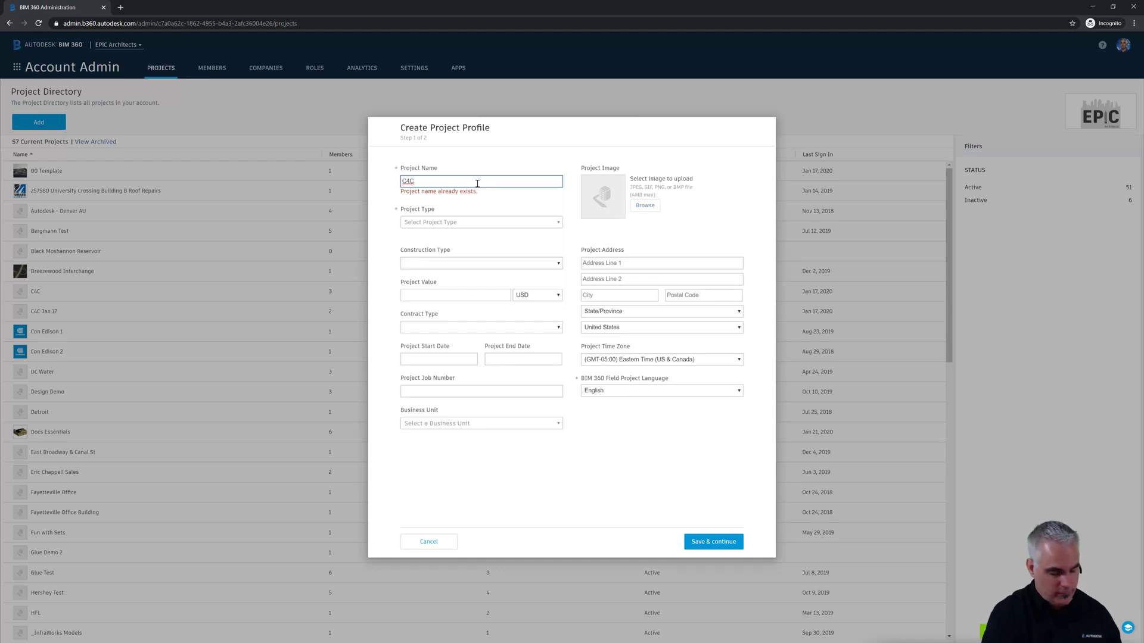
type(" J")
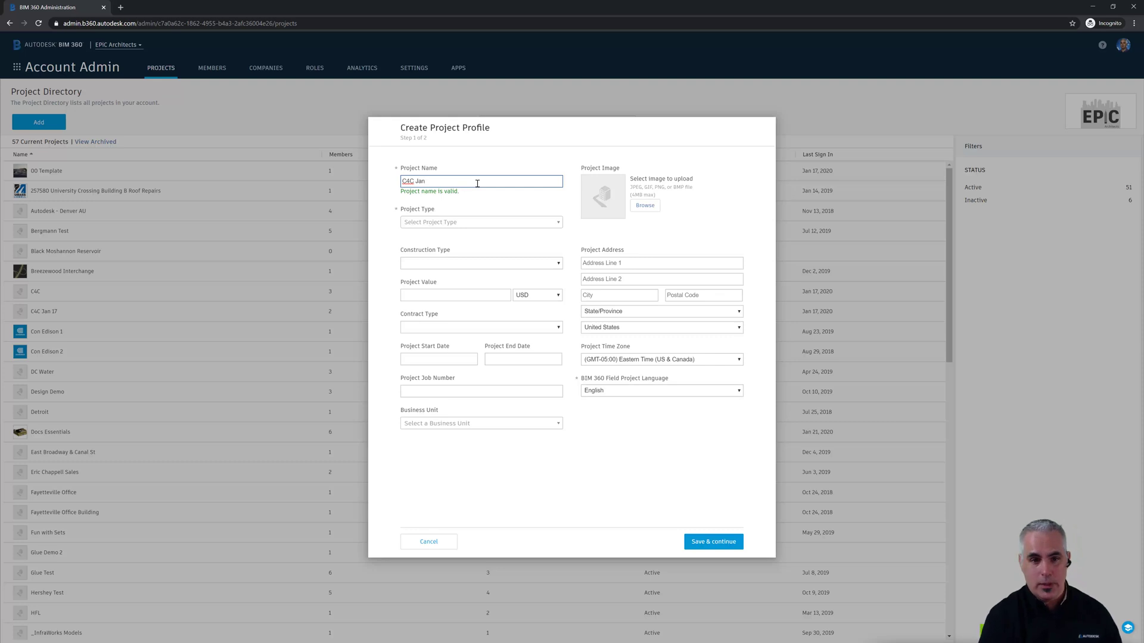
type("an ")
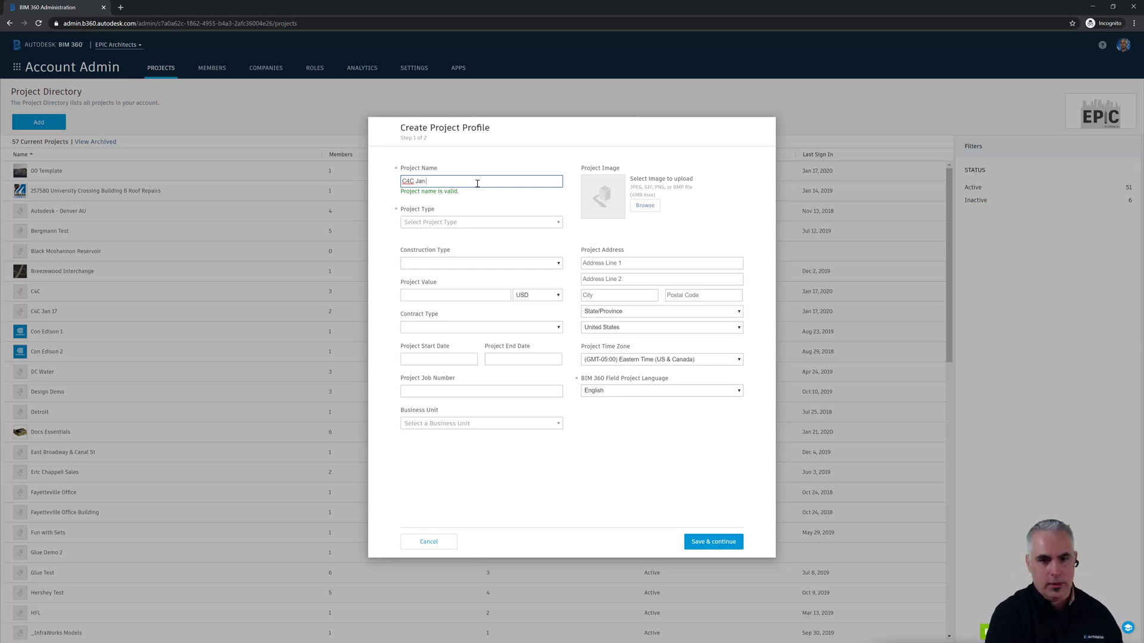
type("2020")
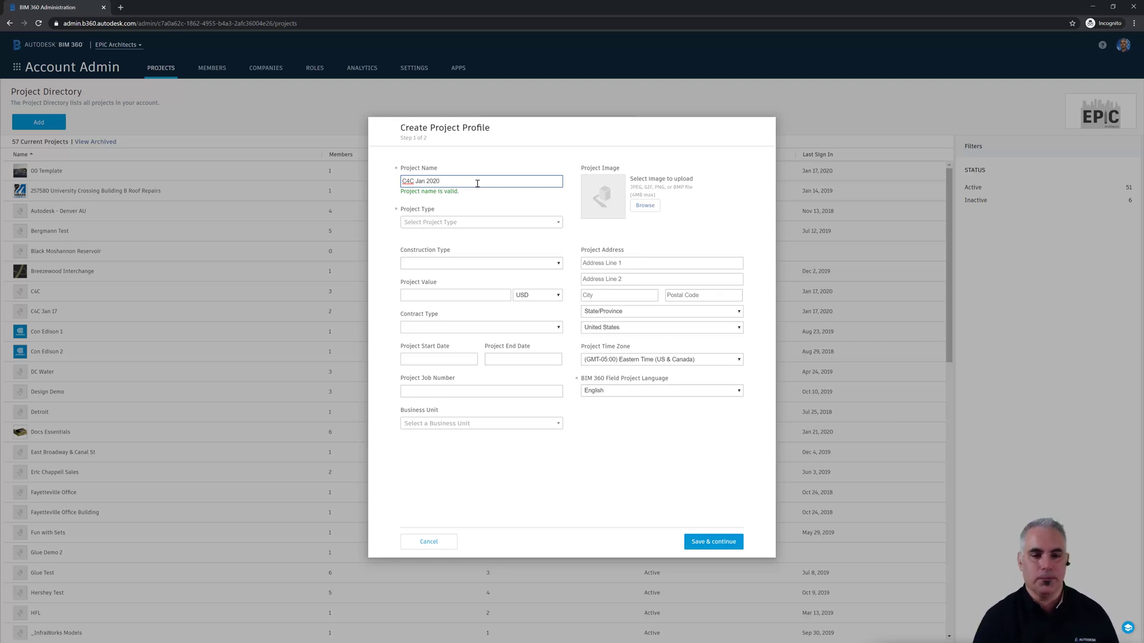
left_click(470, 220)
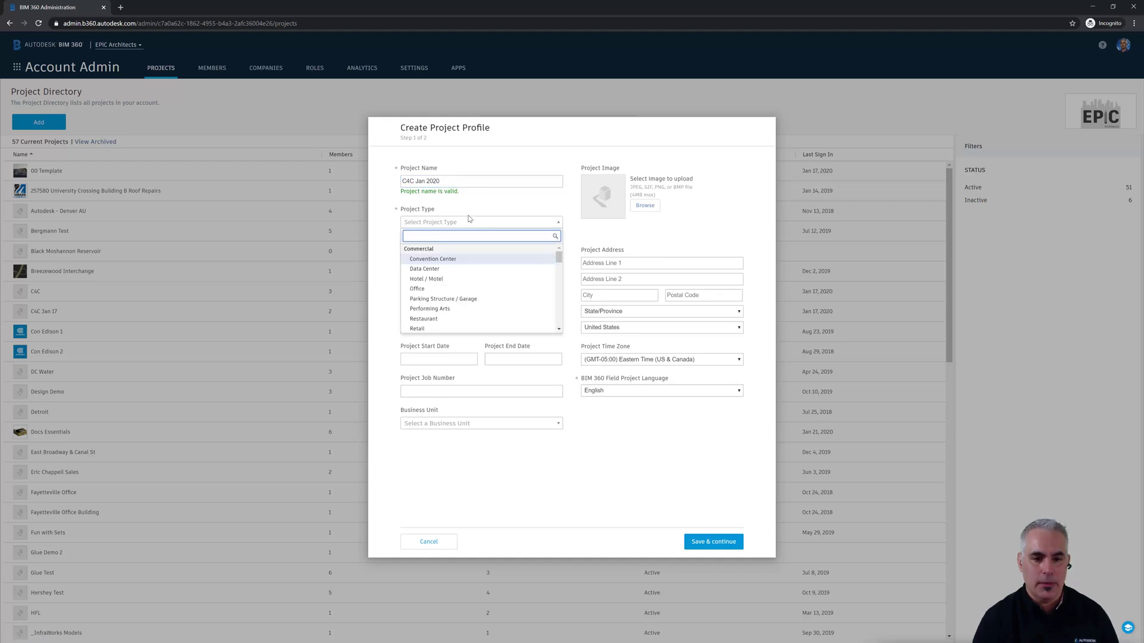
left_click(444, 279)
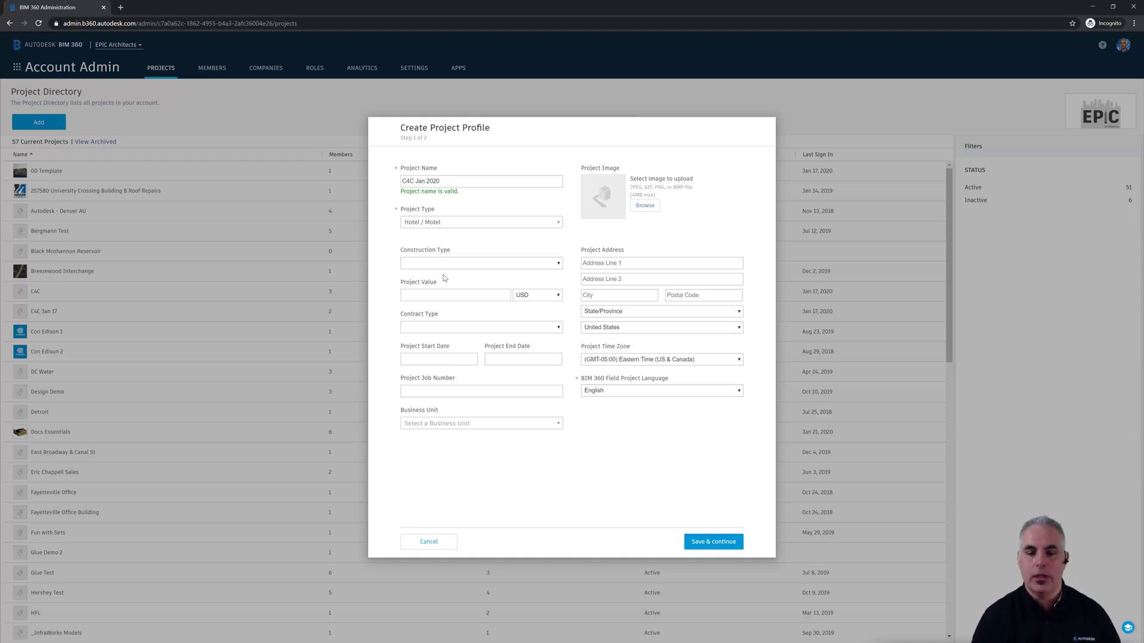
left_click(711, 541)
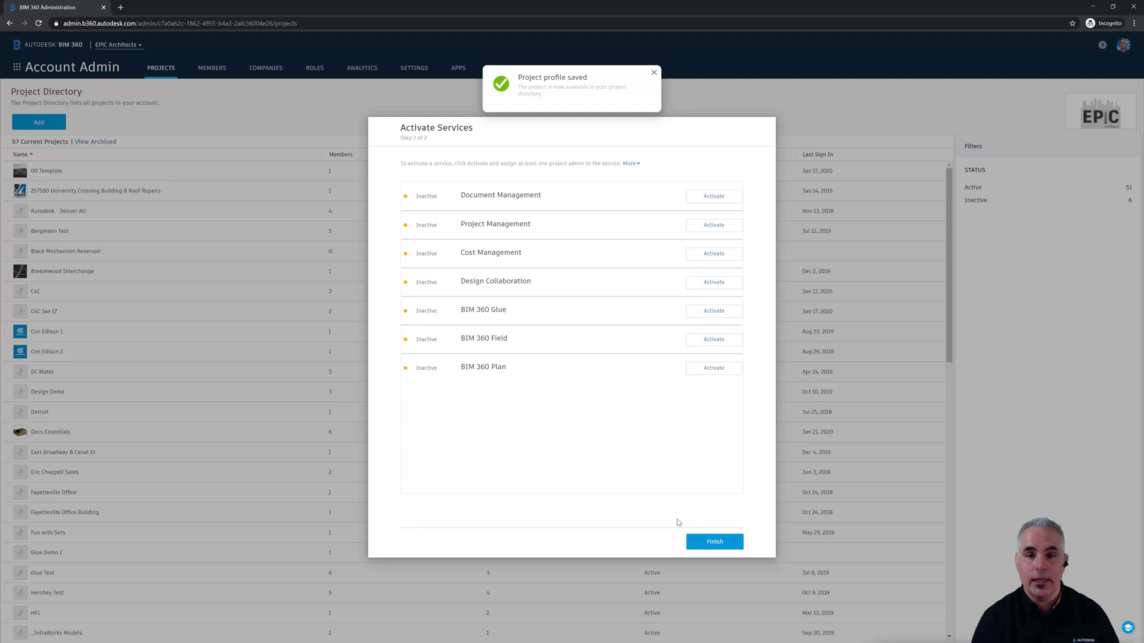
Activate Document Management with the suggested administrator's e-mail and company Autodesk, then finish setup.
left_click(703, 201)
left_click(640, 229)
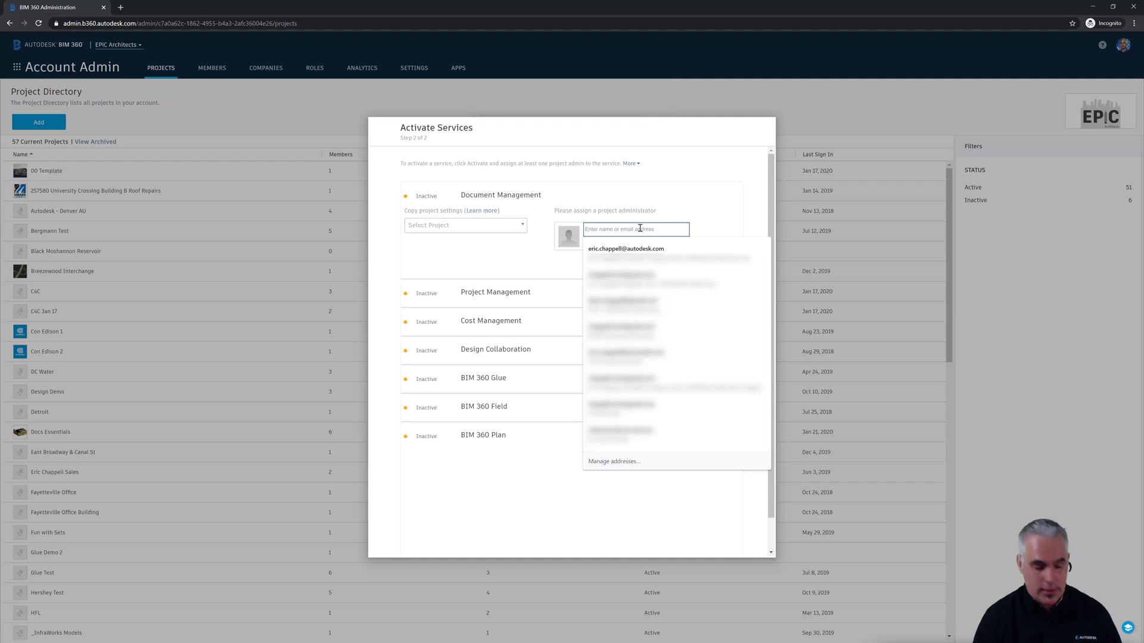
type("eric")
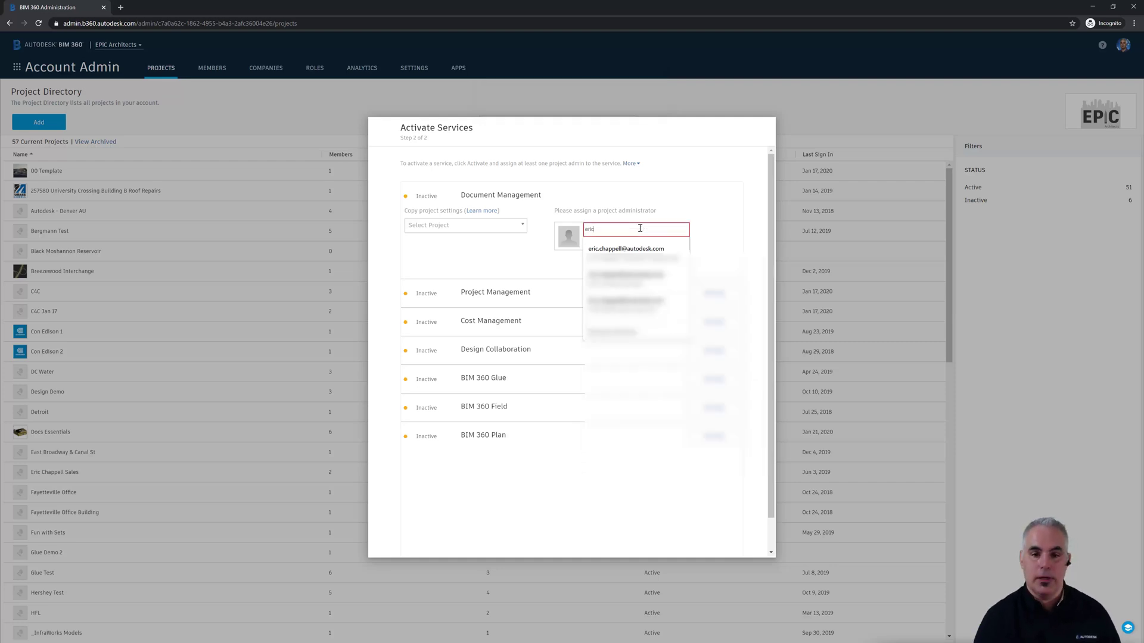
left_click(635, 249)
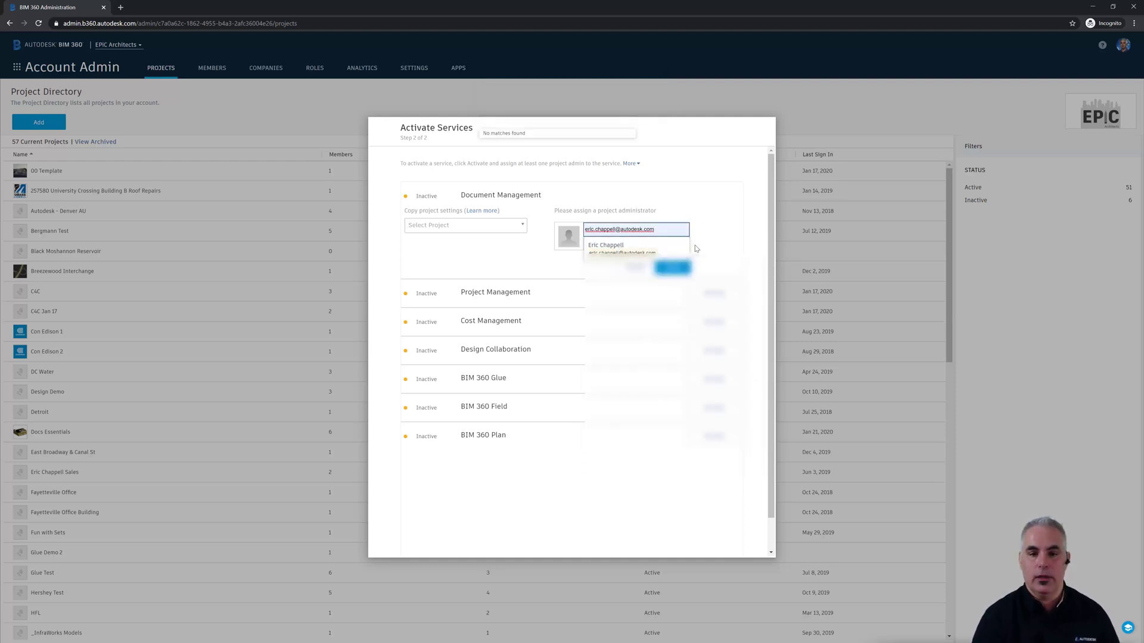
left_click(662, 247)
type("A")
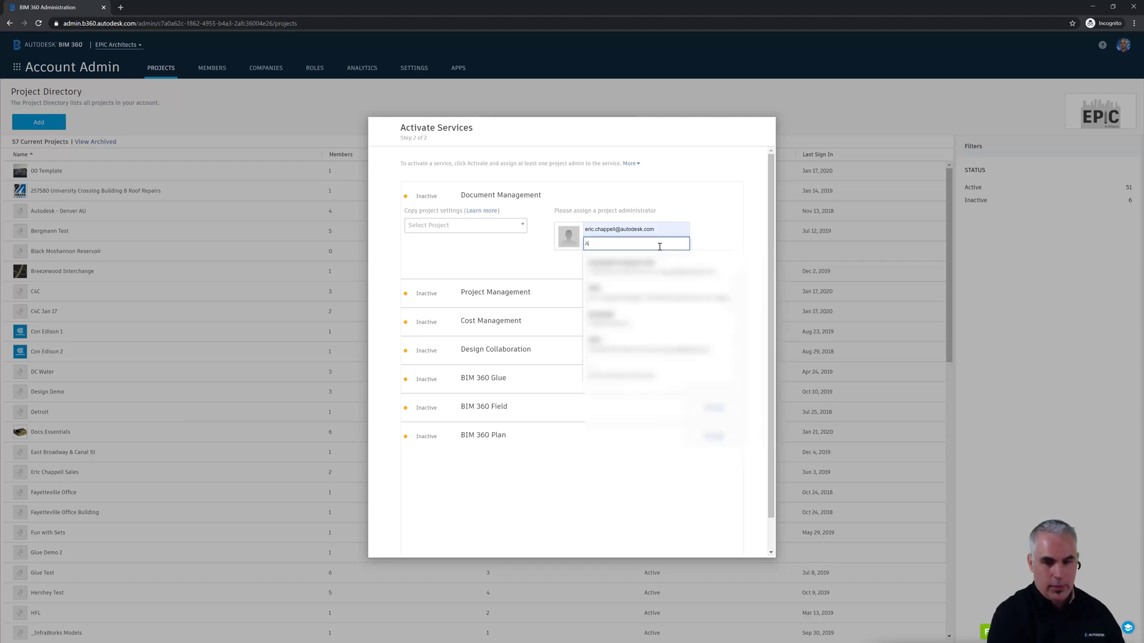
type("utodesk")
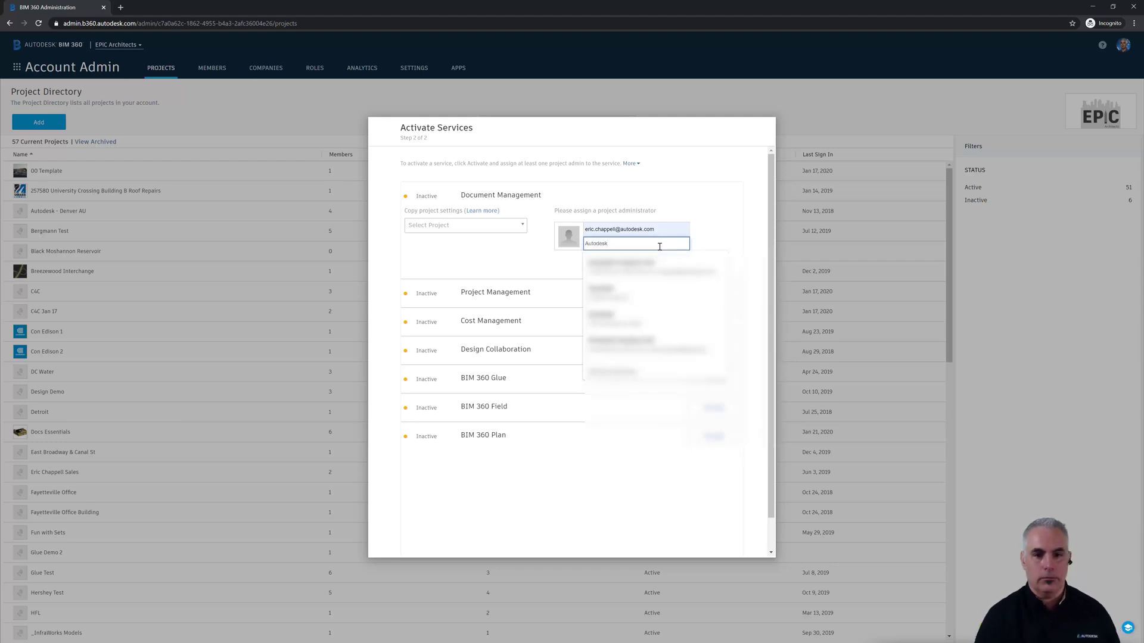
left_click(717, 224)
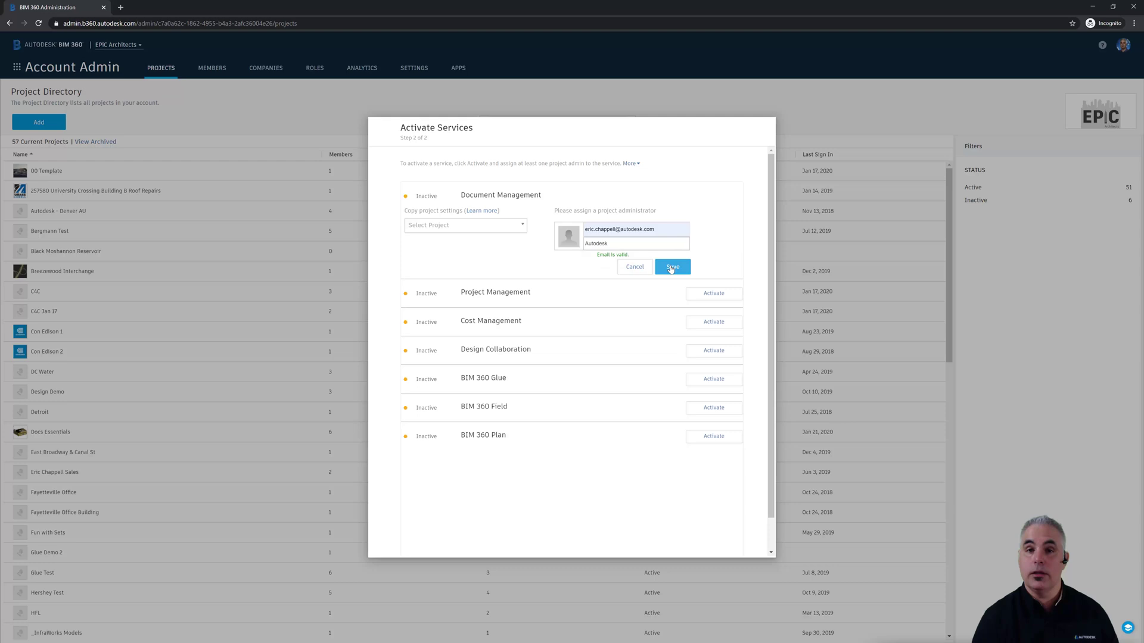
left_click(671, 268)
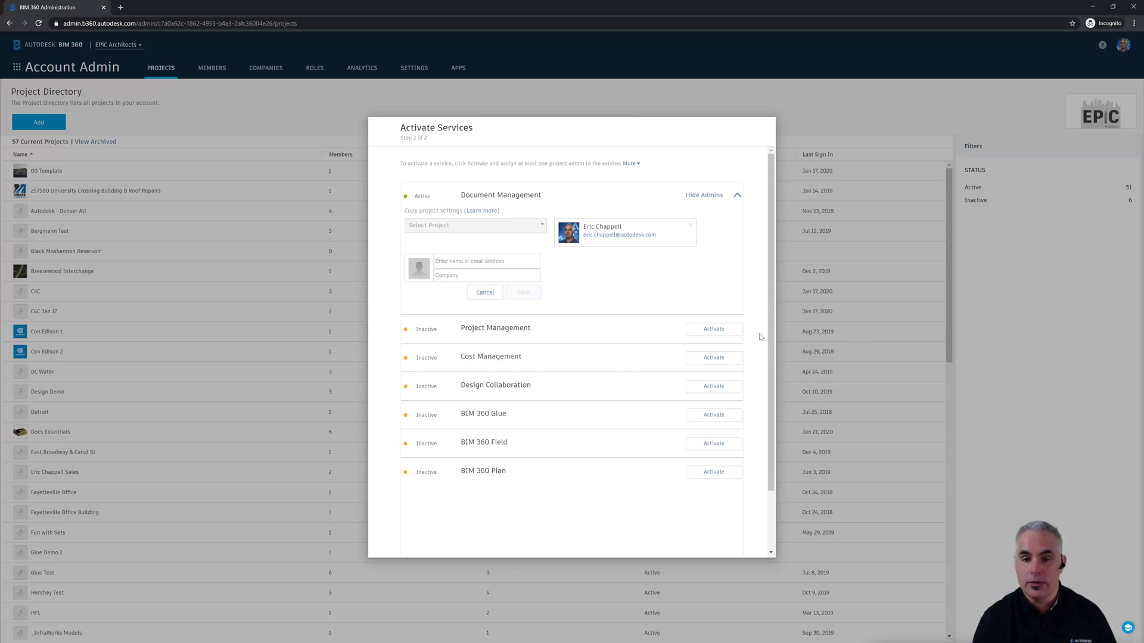
scroll(770, 333, "down", 2)
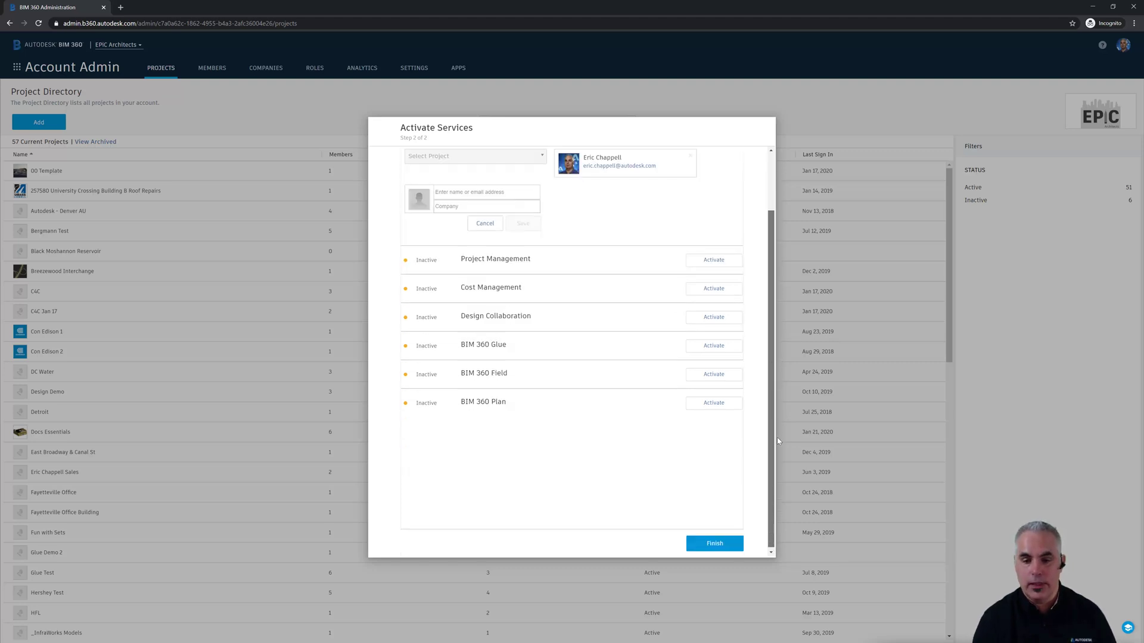
left_click(715, 542)
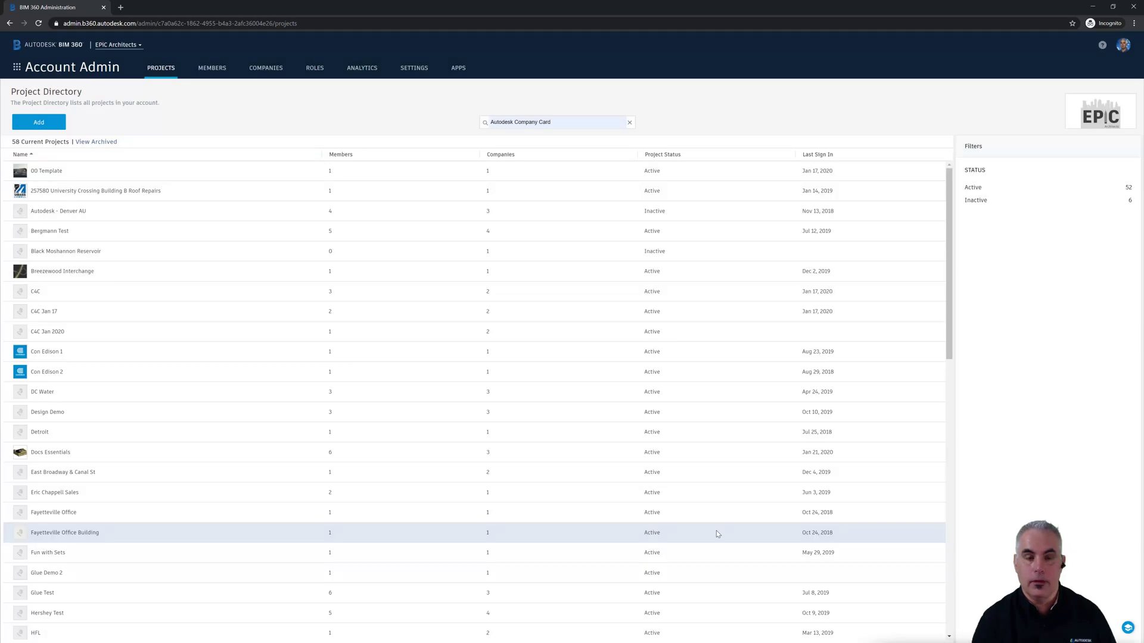
Open C4C Jan 2020's Project Members page and begin adding members.
left_click(44, 337)
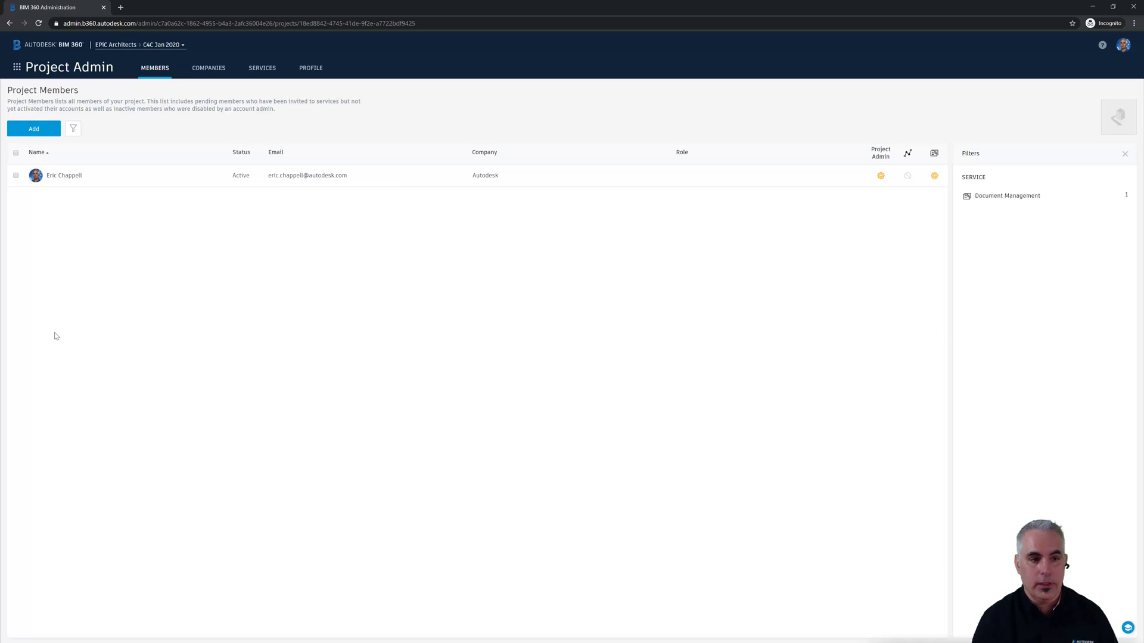
left_click(38, 135)
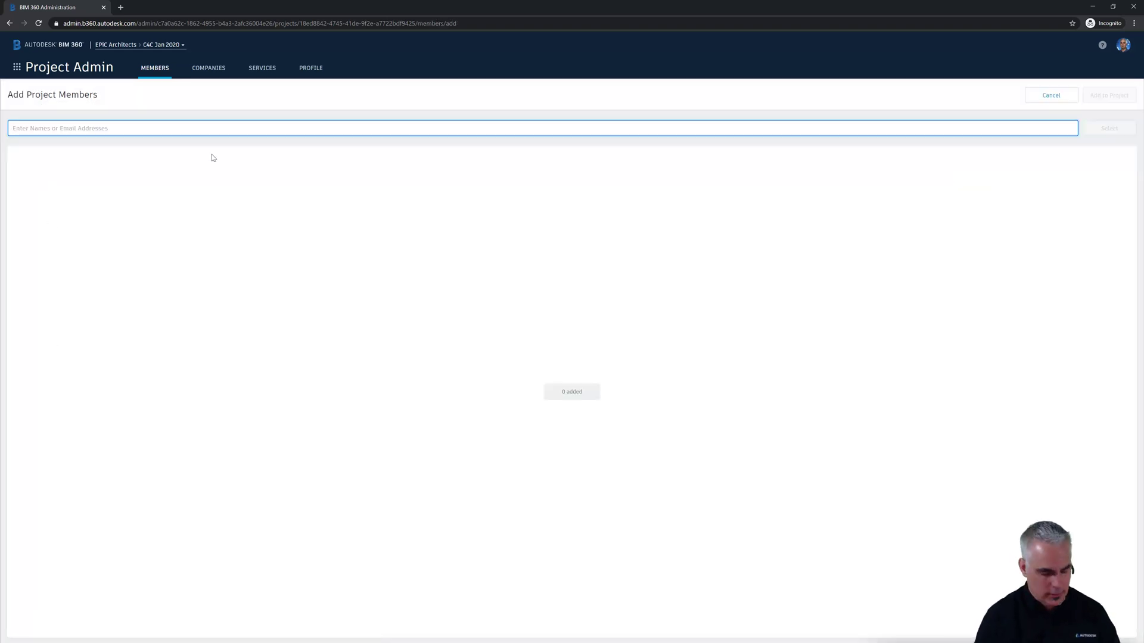
Add the searched person to the member table with company EPIC Architects.
type("mindy")
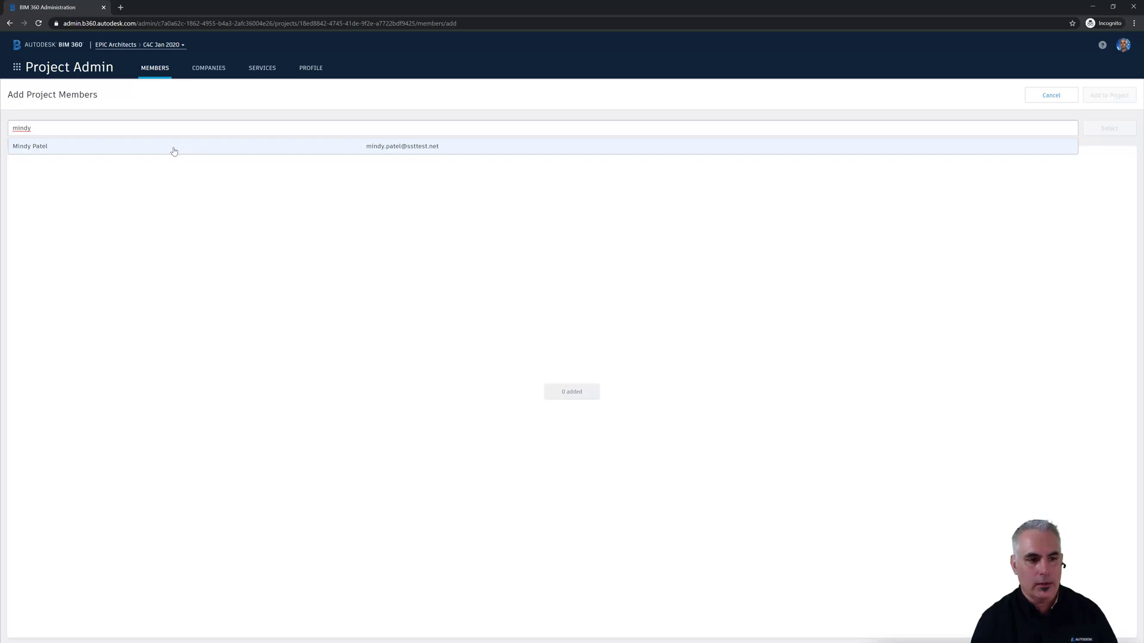
left_click(173, 148)
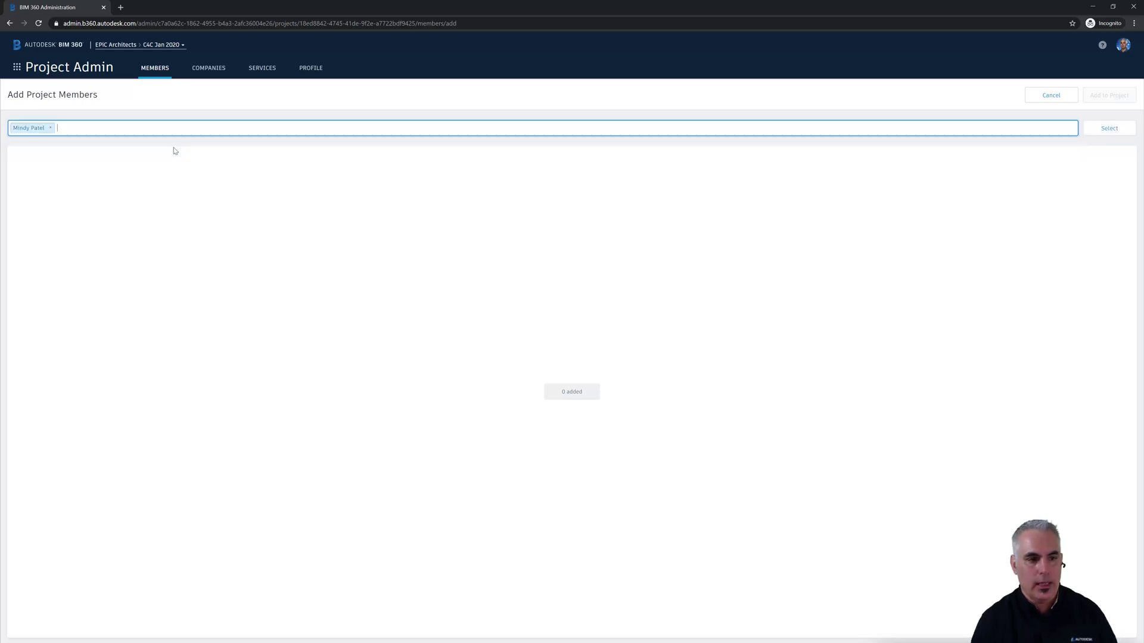
left_click(1125, 134)
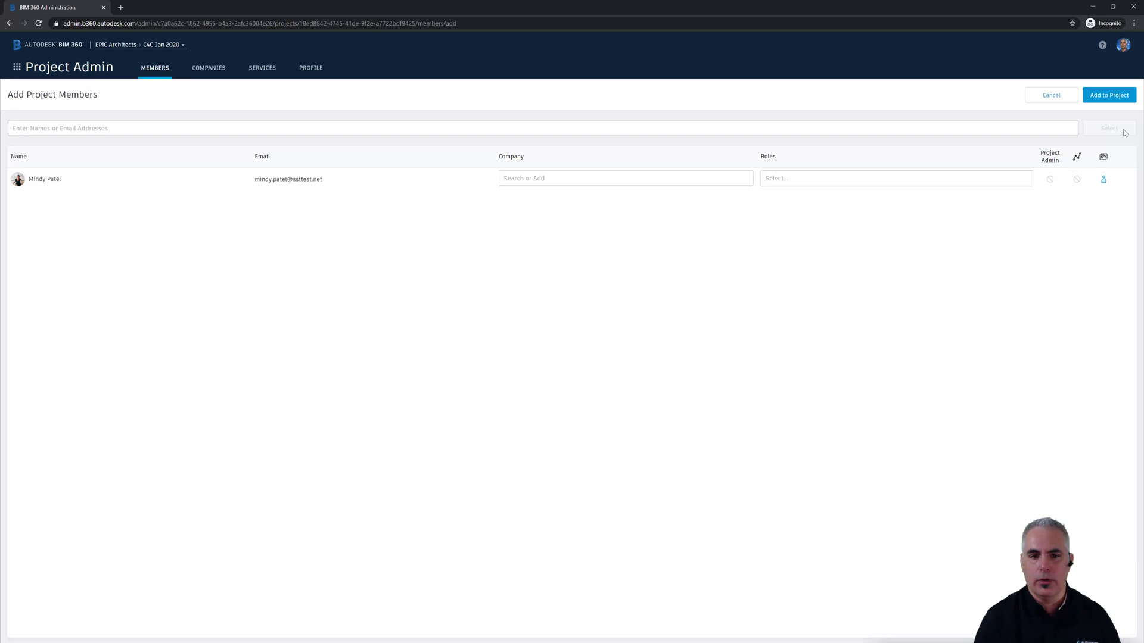
left_click(638, 179)
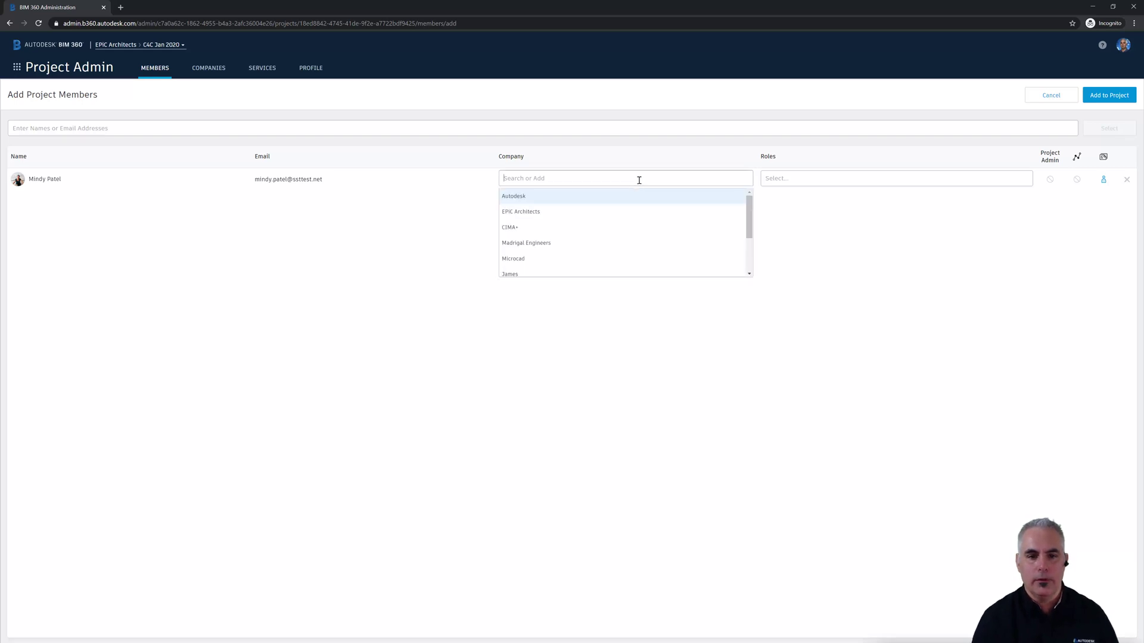
left_click(556, 212)
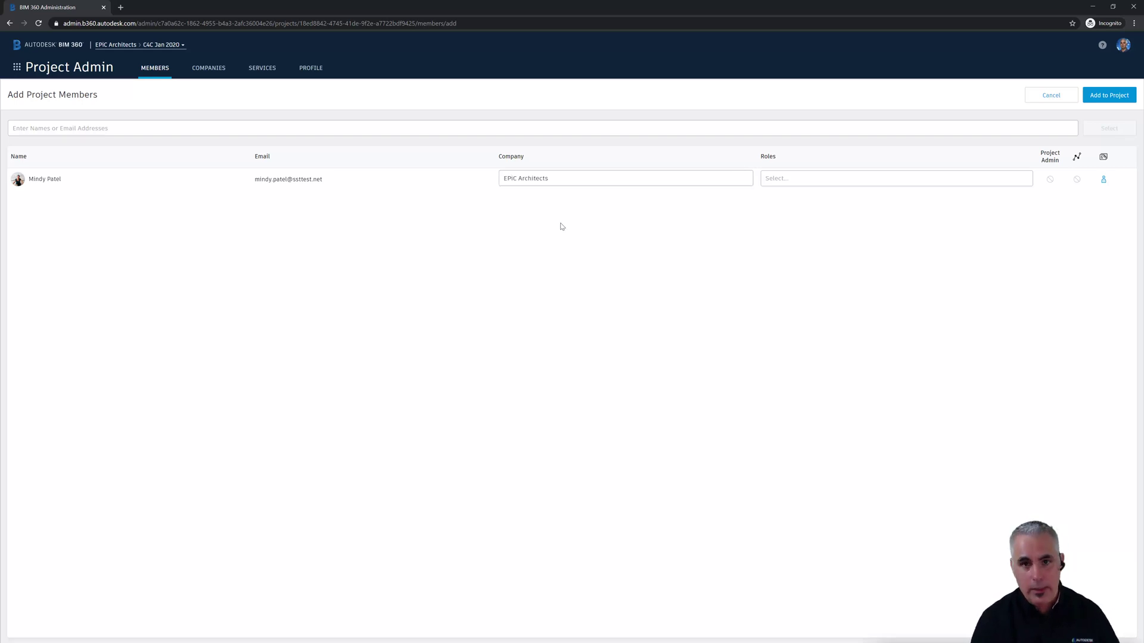
Assign the Project Manager role and turn off project admin rights.
left_click(774, 178)
scroll(790, 233, "down", 4)
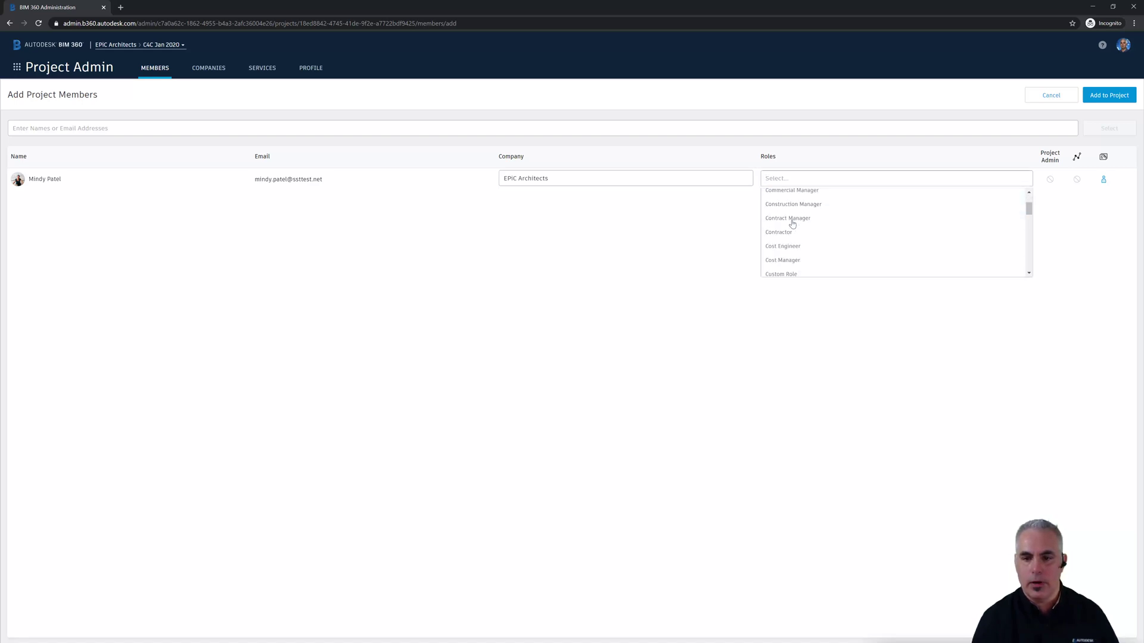
scroll(790, 244, "down", 3)
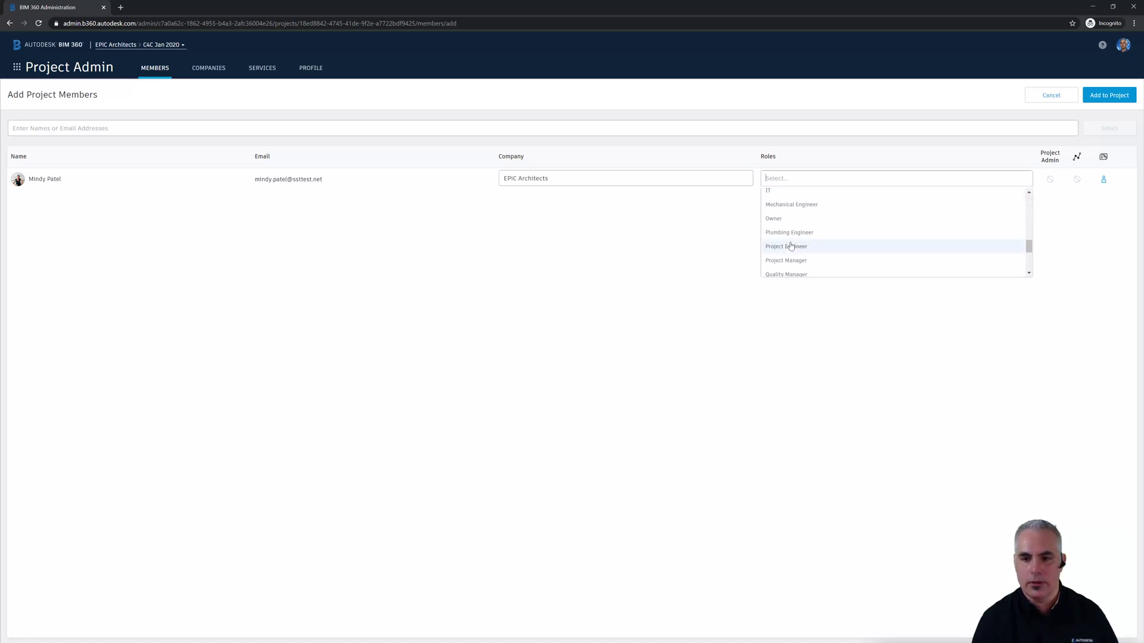
left_click(787, 218)
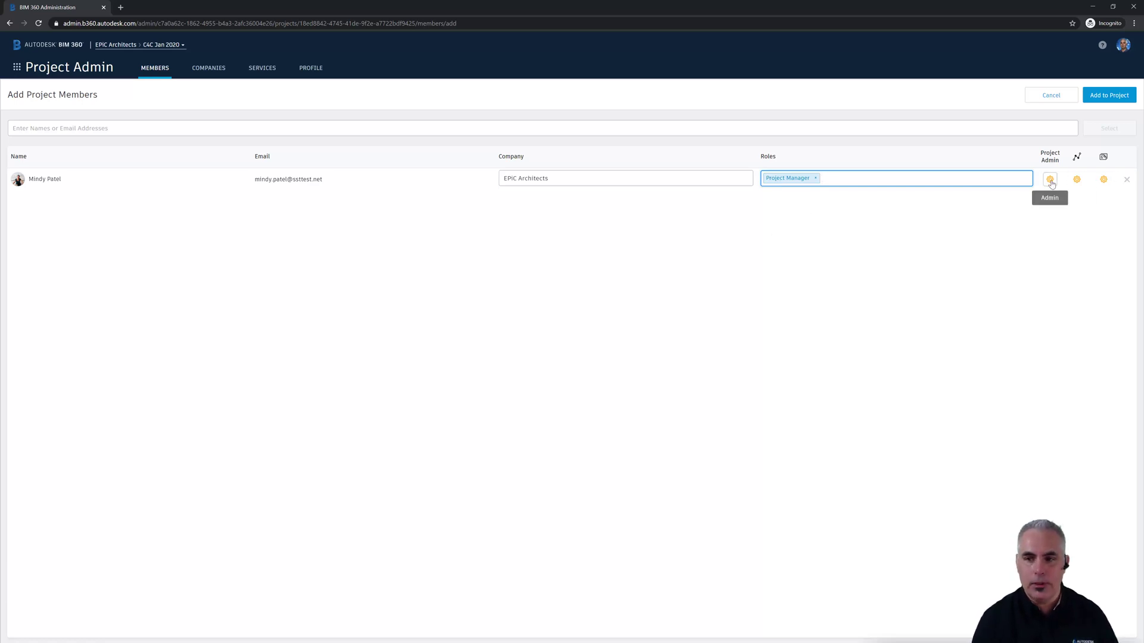
left_click(1066, 281)
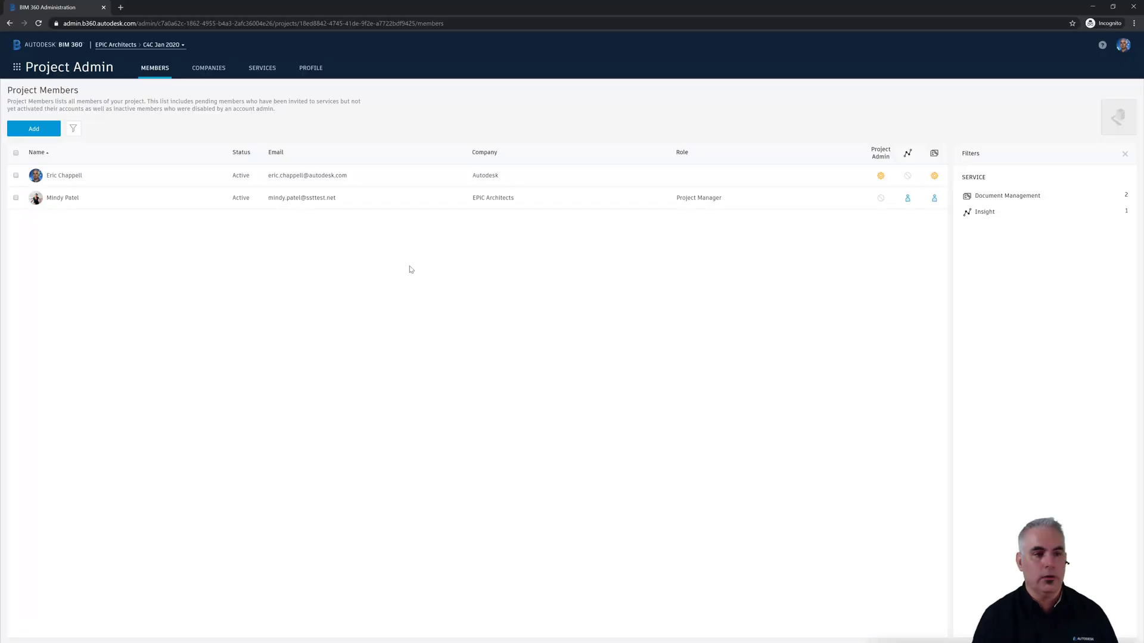
Search for and select three people, then move them into the member table.
left_click(34, 128)
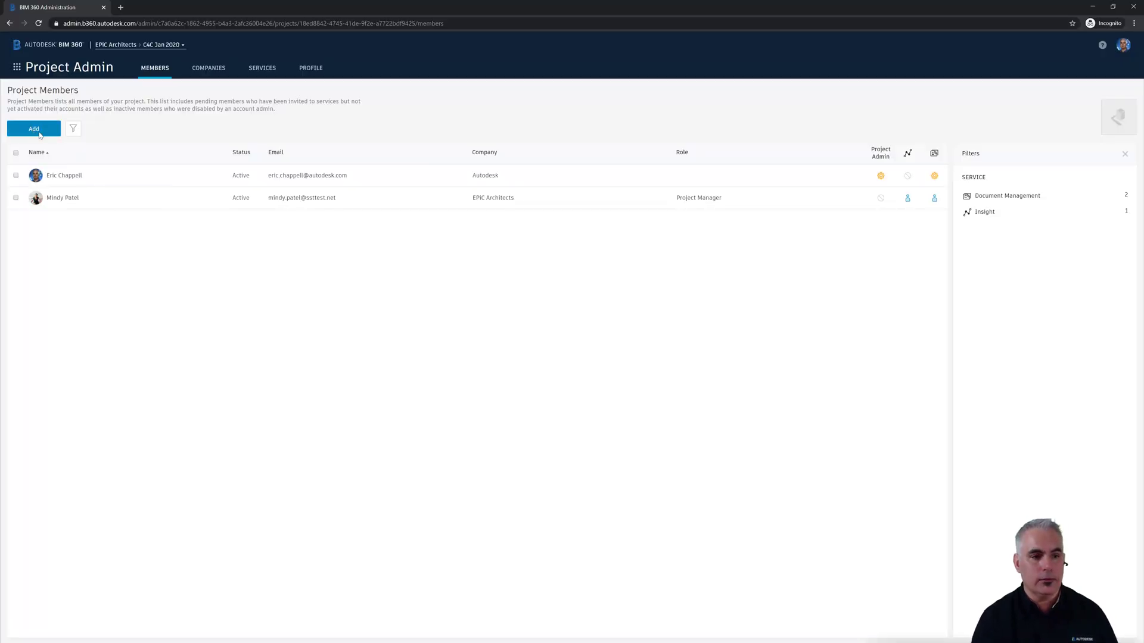
type("tom")
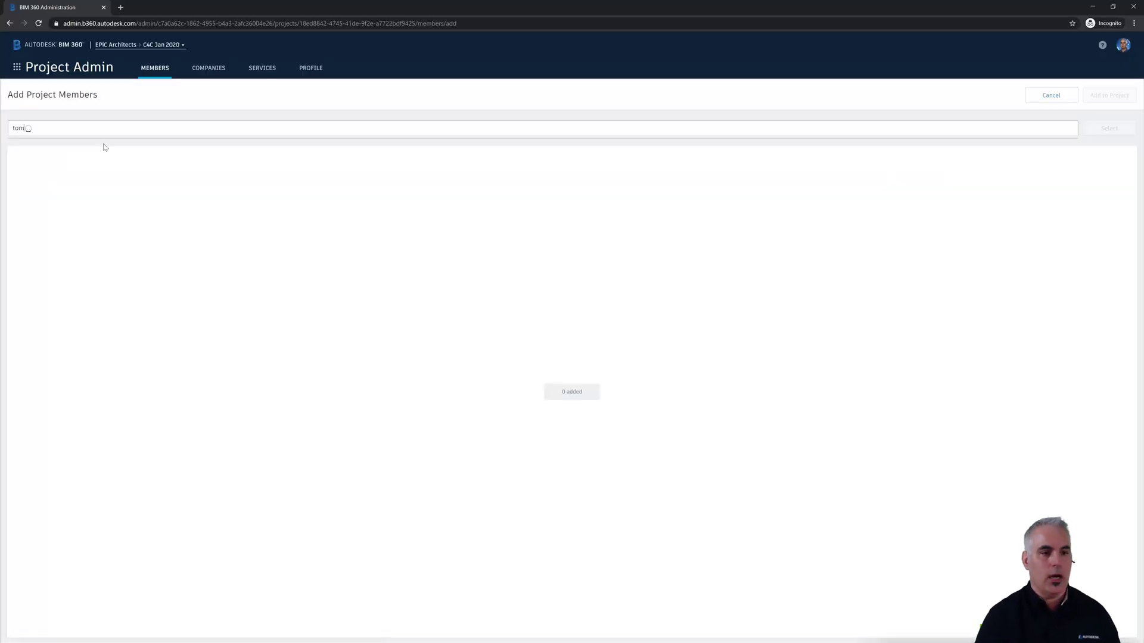
left_click(96, 147)
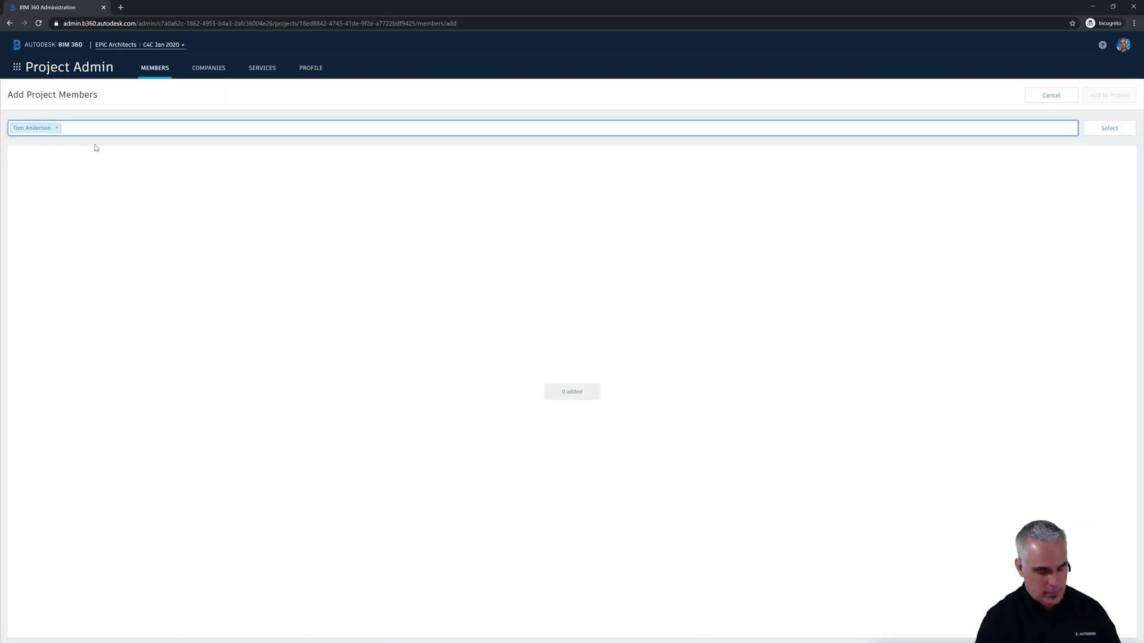
type("paula")
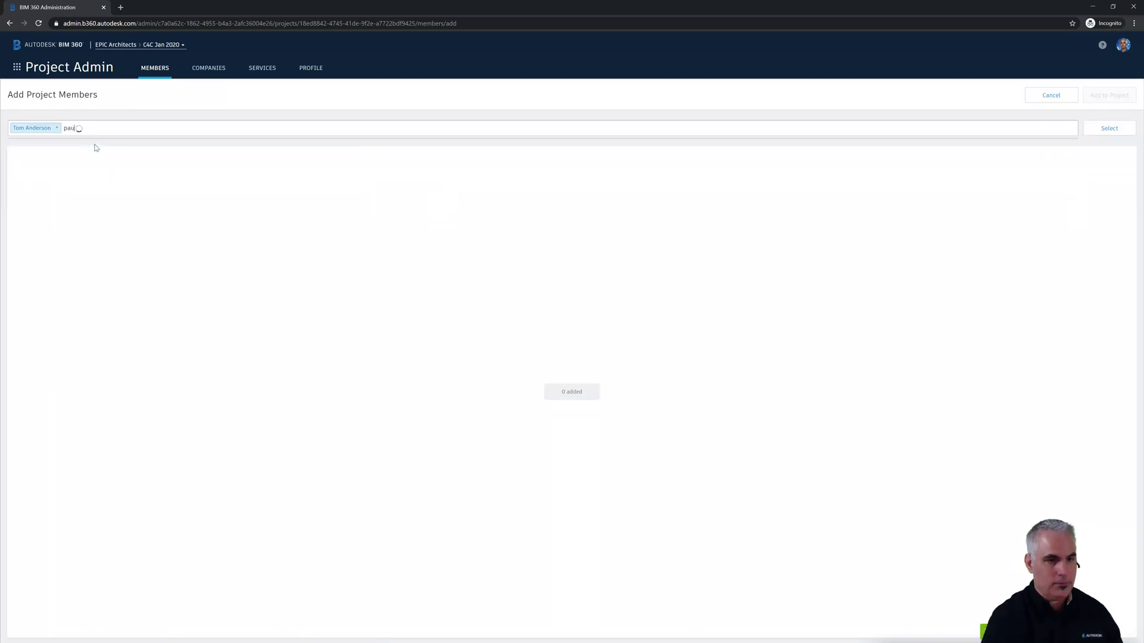
left_click(63, 152)
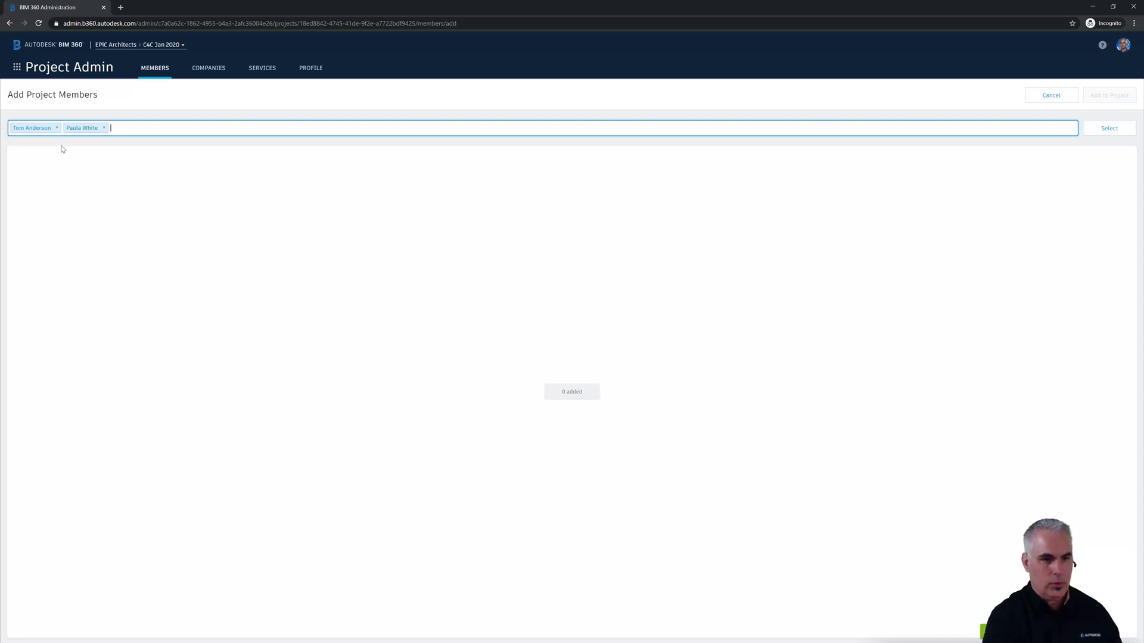
type("greg")
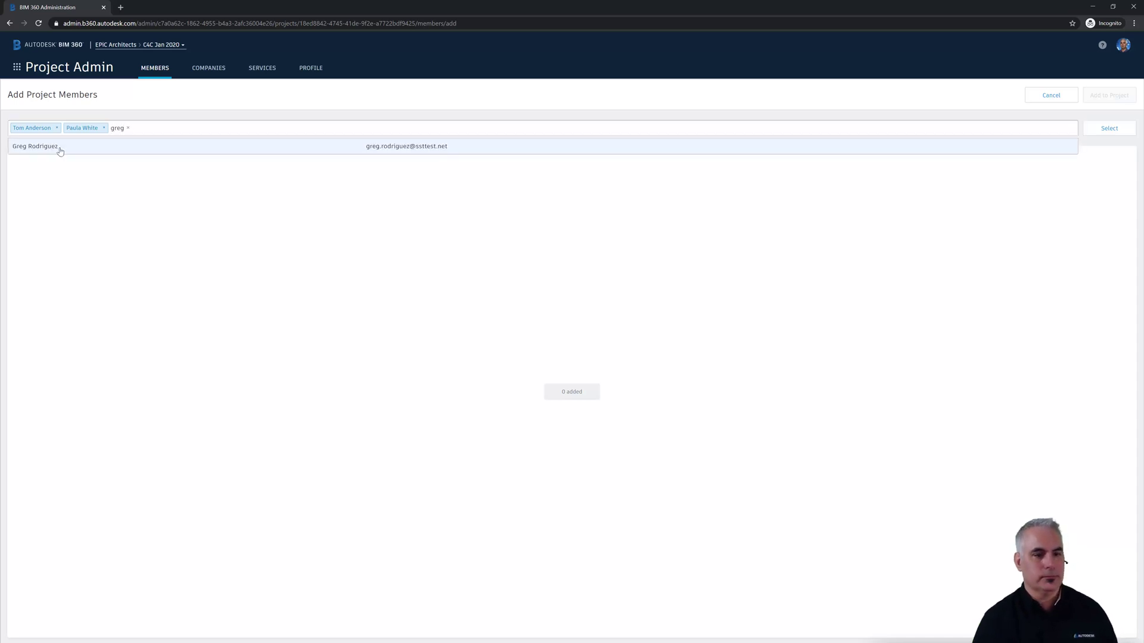
left_click(60, 151)
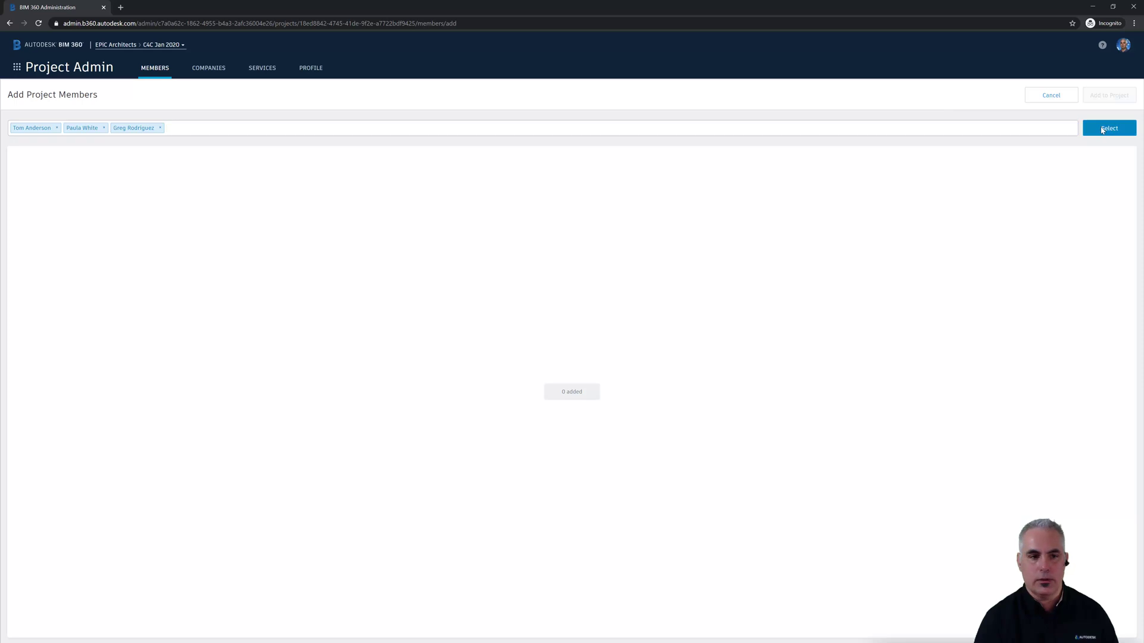
left_click(1102, 130)
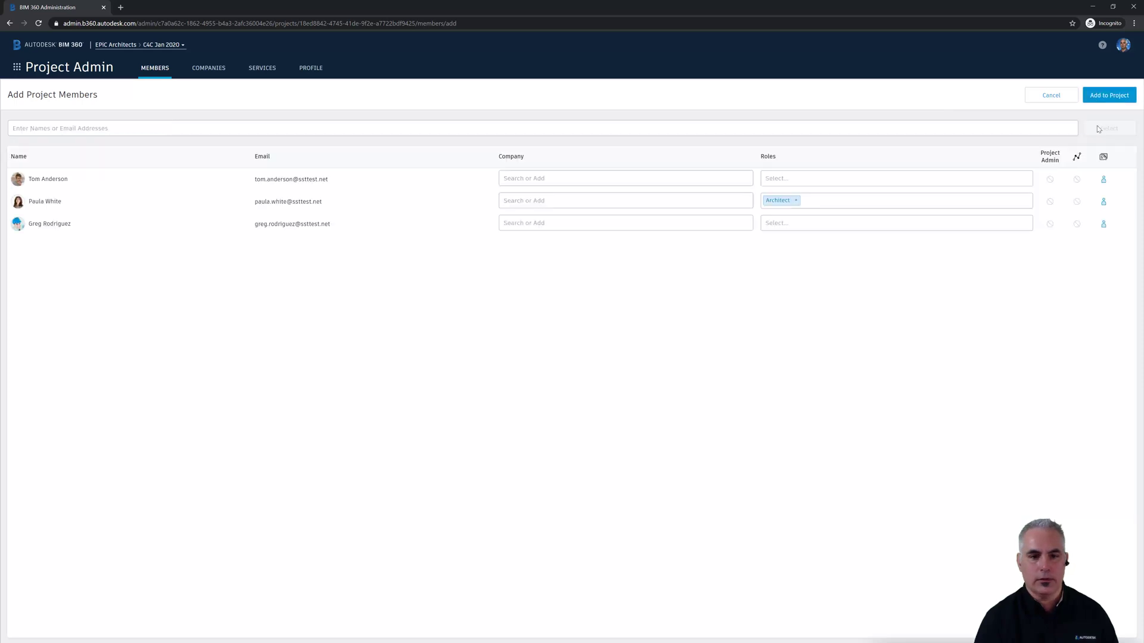
Set the company to EPIC Architects for the first and third members.
left_click(573, 178)
left_click(524, 213)
left_click(542, 222)
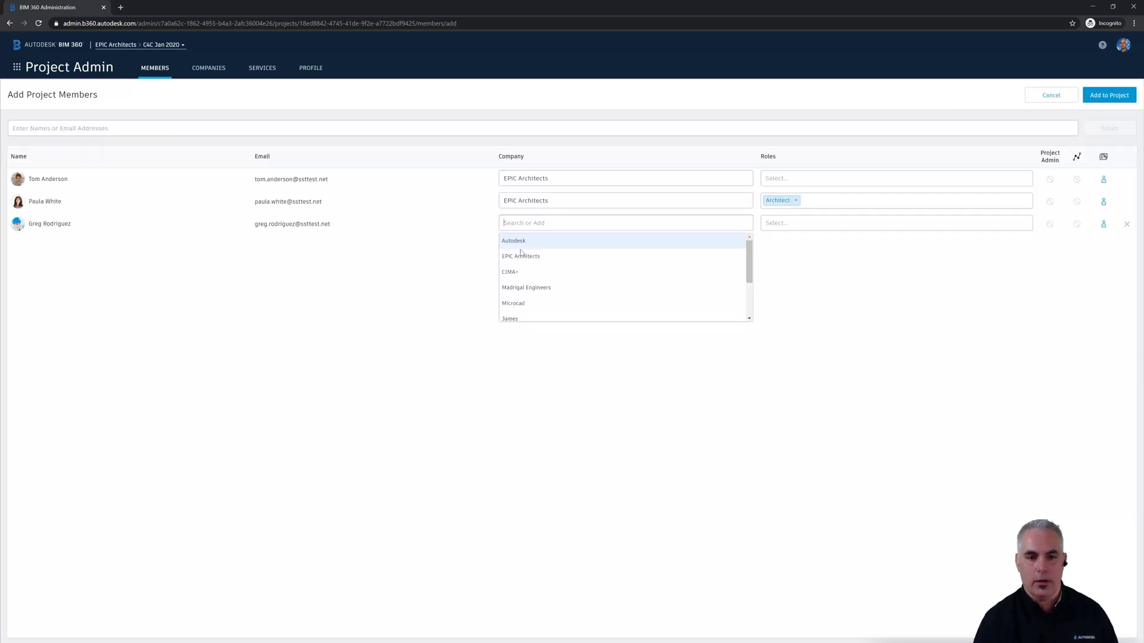
left_click(520, 256)
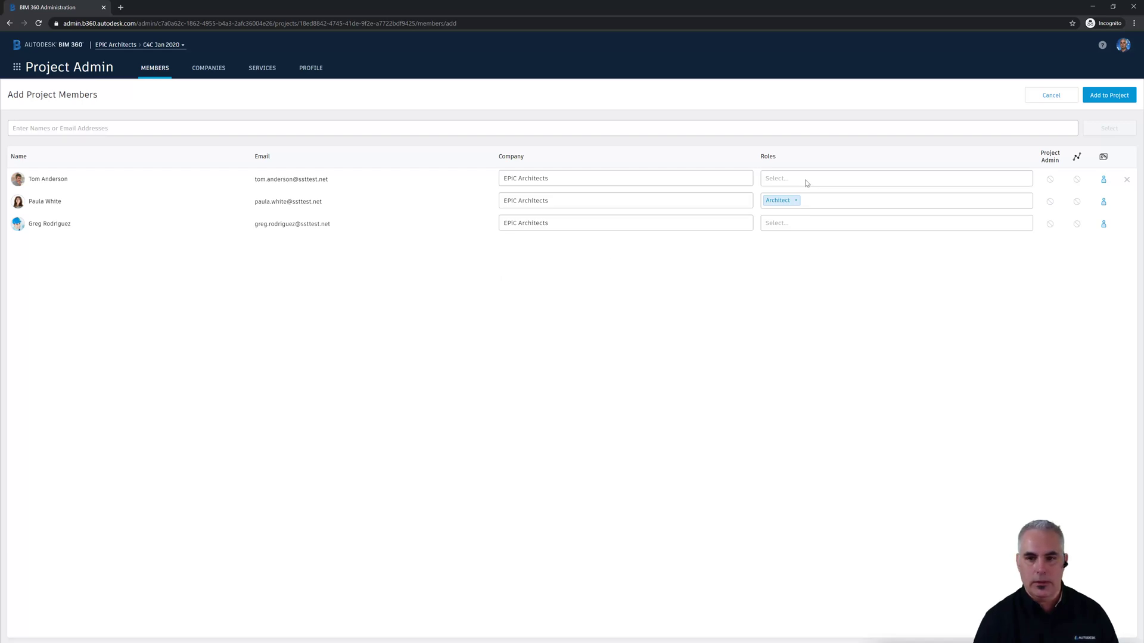
Assign the roles Surveyor, Designer (replacing Architect) and Civil Engineer to the three members.
left_click(807, 180)
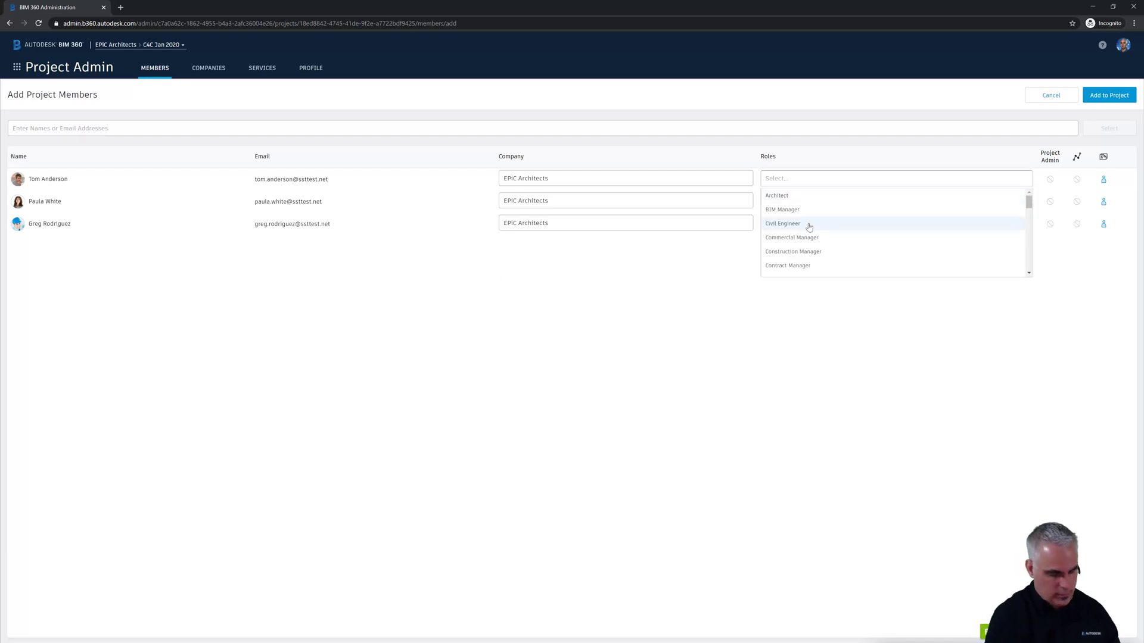
type("surv")
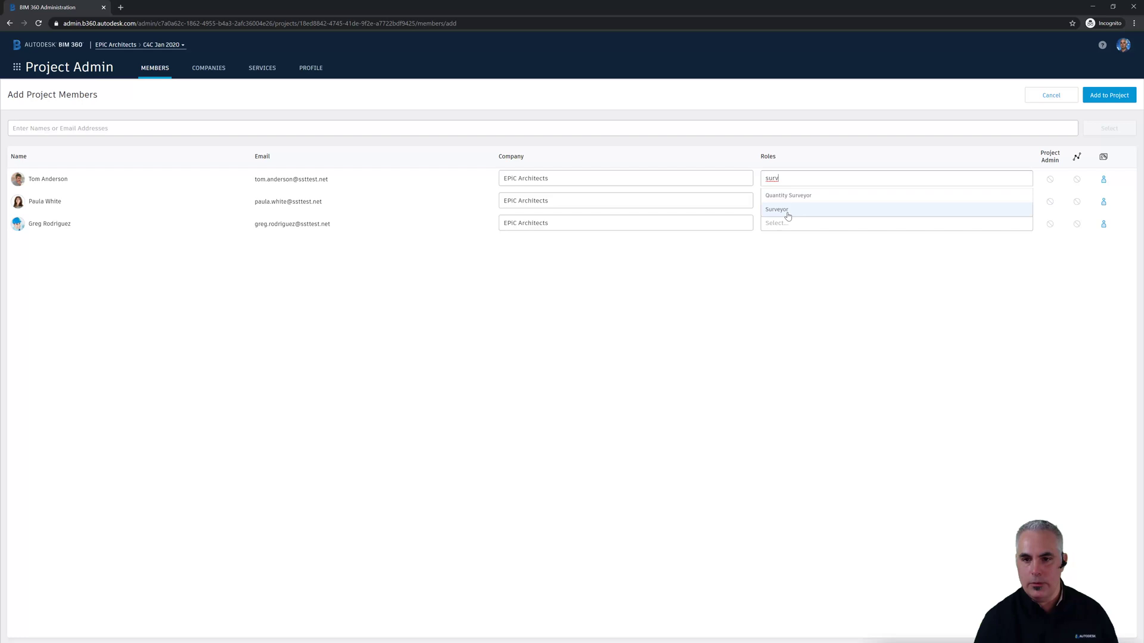
left_click(788, 213)
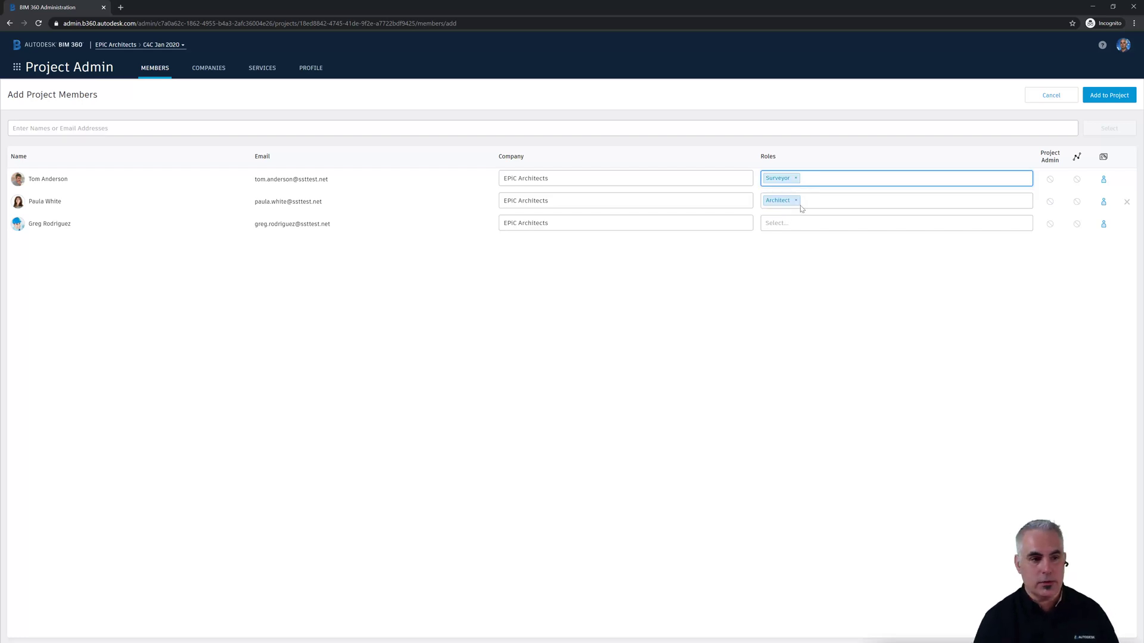
left_click(796, 201)
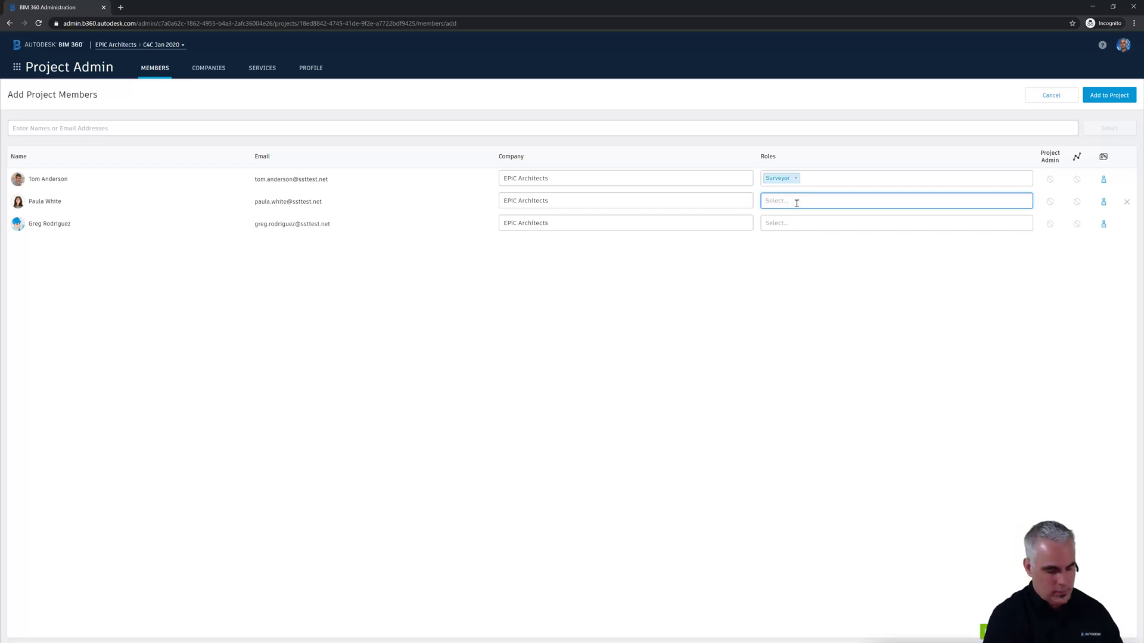
type("design")
left_click(787, 216)
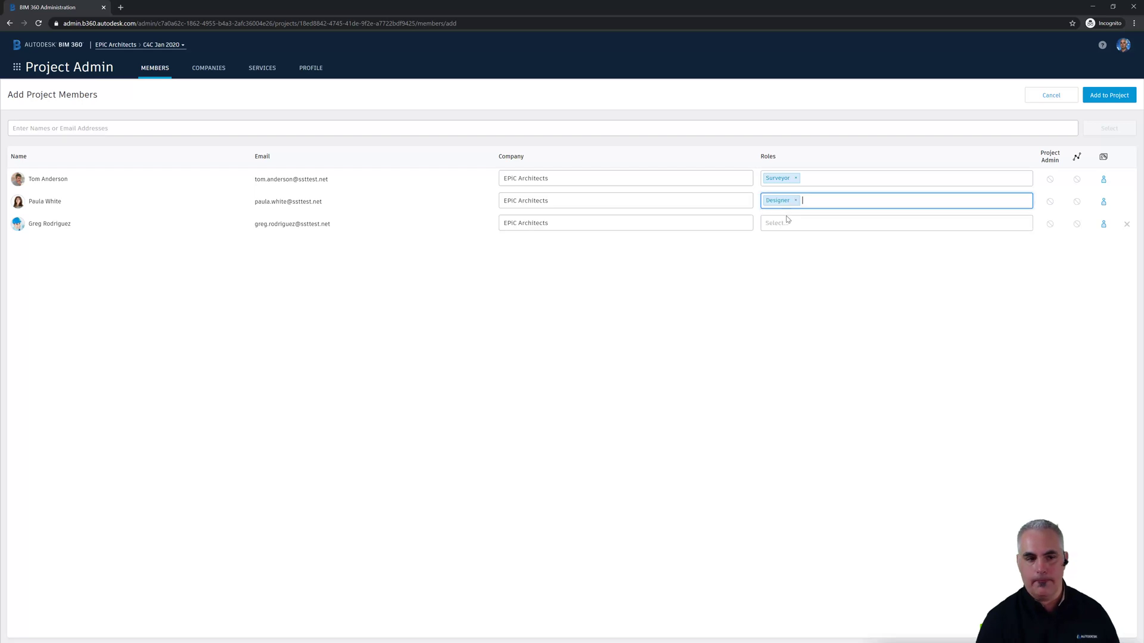
left_click(786, 223)
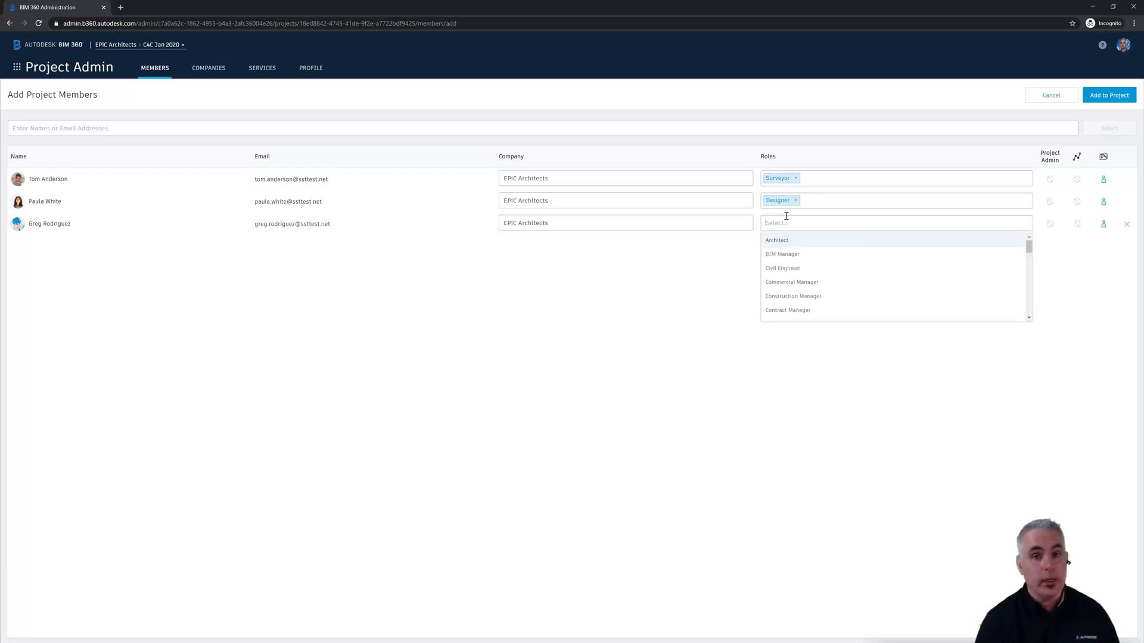
left_click(784, 270)
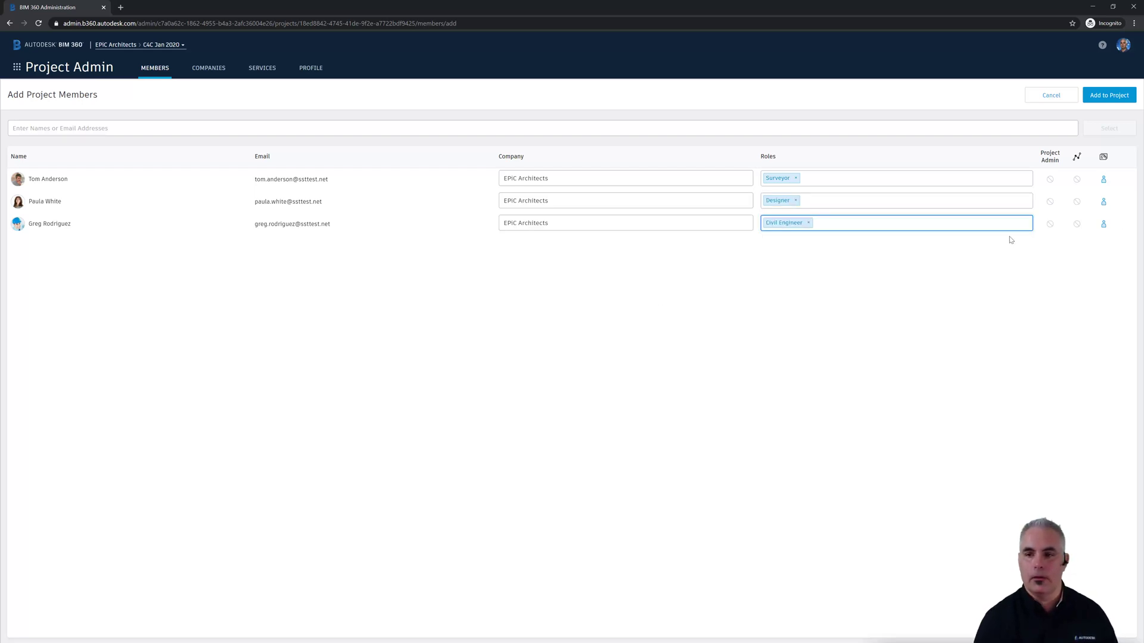
Confirm the staged Surveyor, Designer and Civil Engineer members with Add to Project.
left_click(1106, 98)
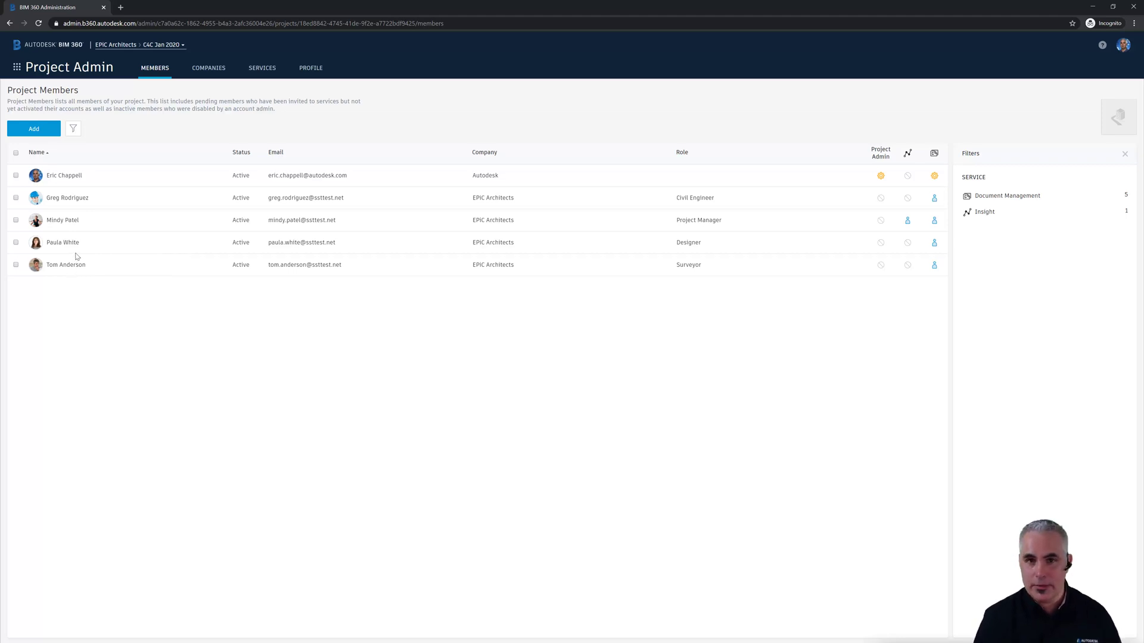
Switch to Document Management from the BIM 360 module list.
left_click(17, 70)
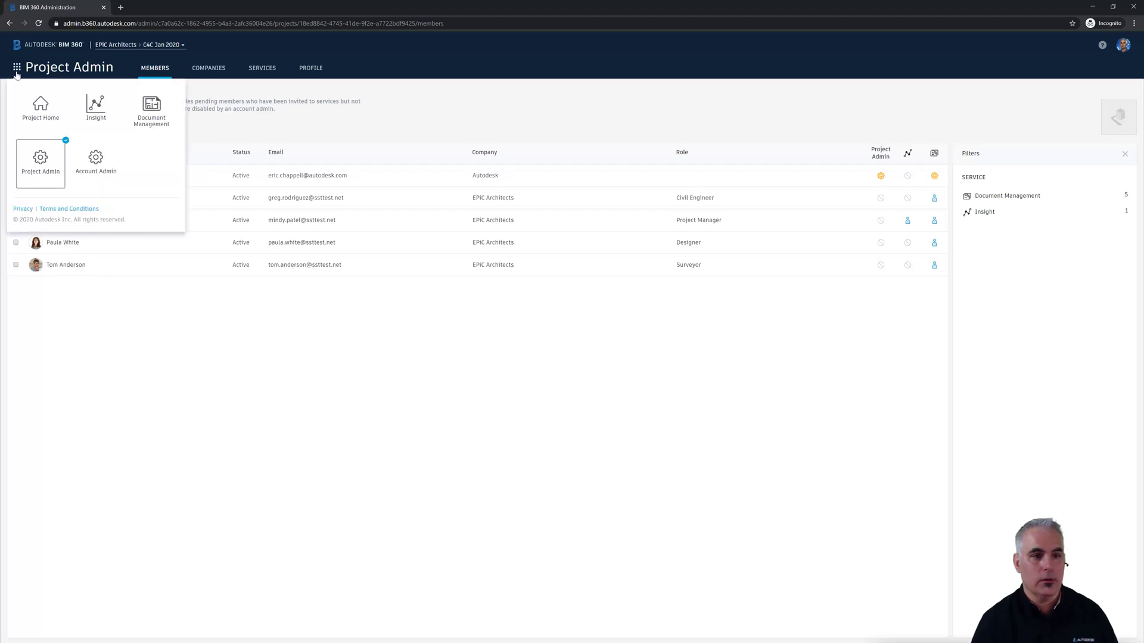
left_click(147, 114)
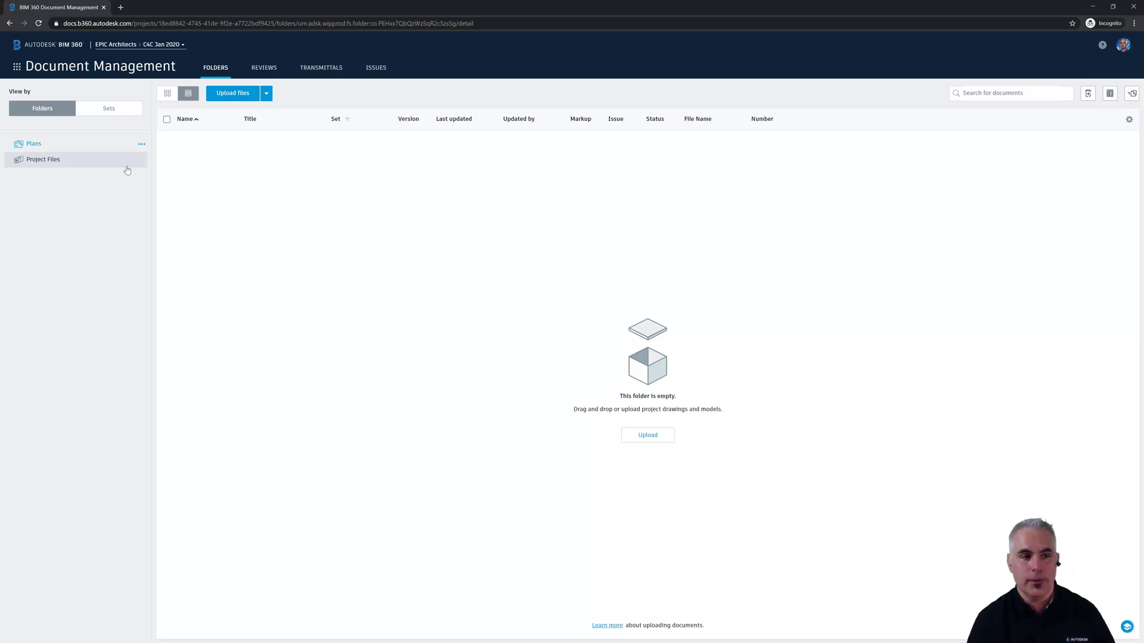
mouse_move(142, 165)
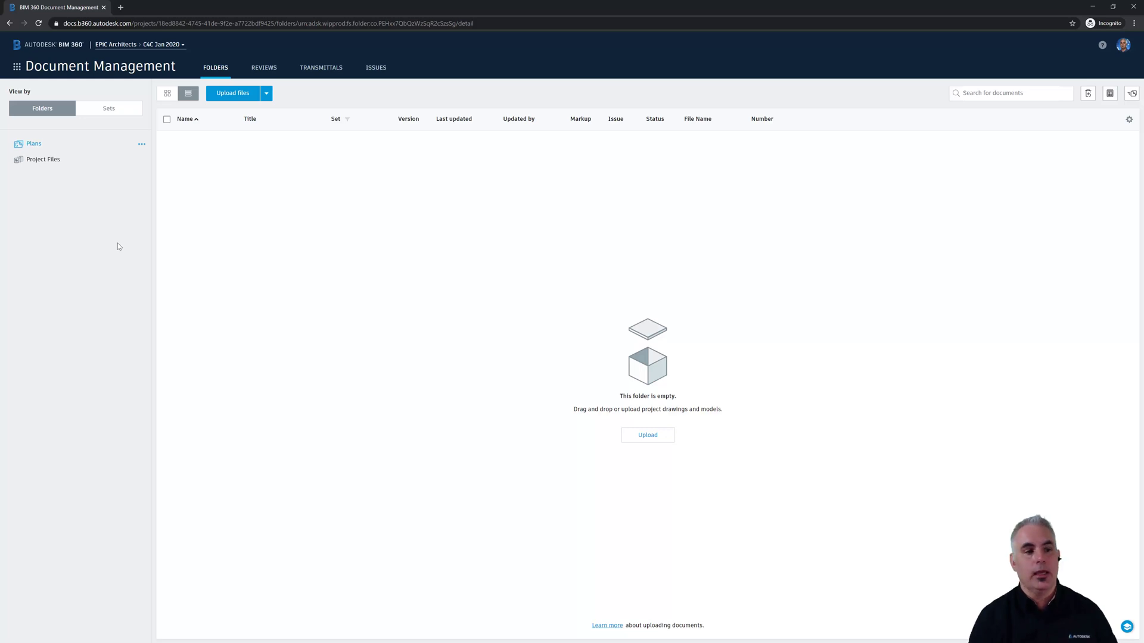
mouse_move(39, 163)
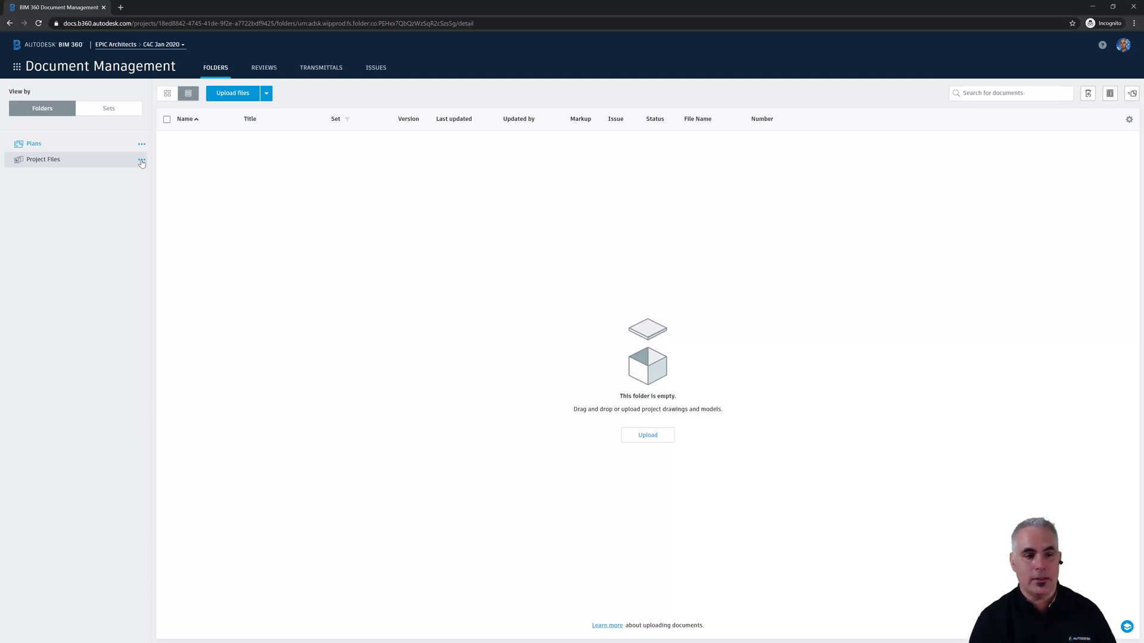
left_click(141, 161)
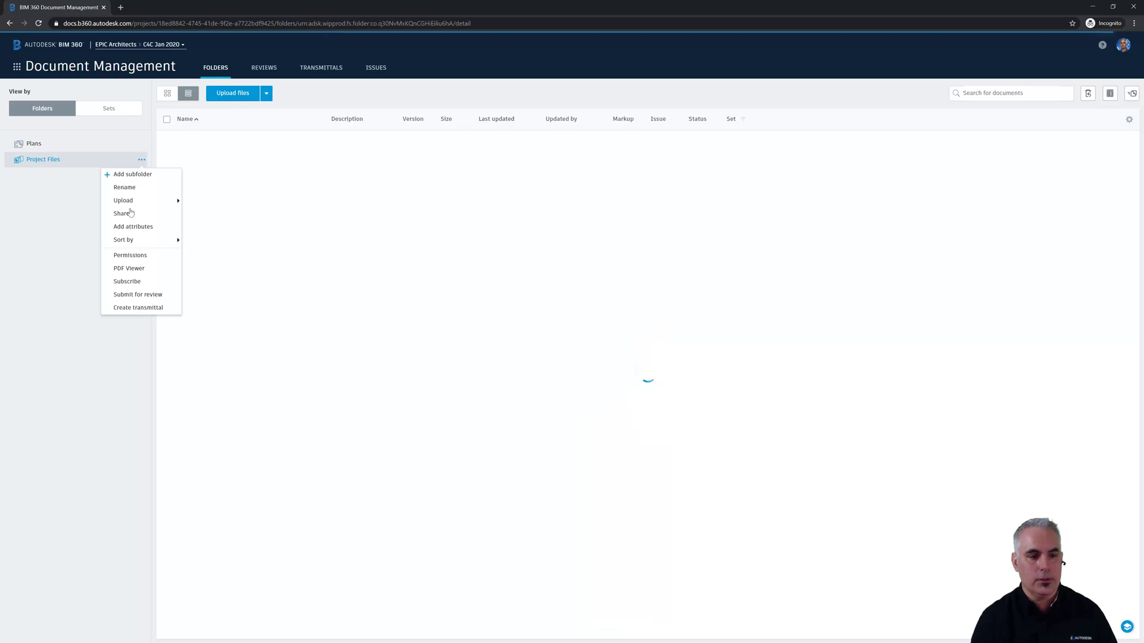
left_click(137, 255)
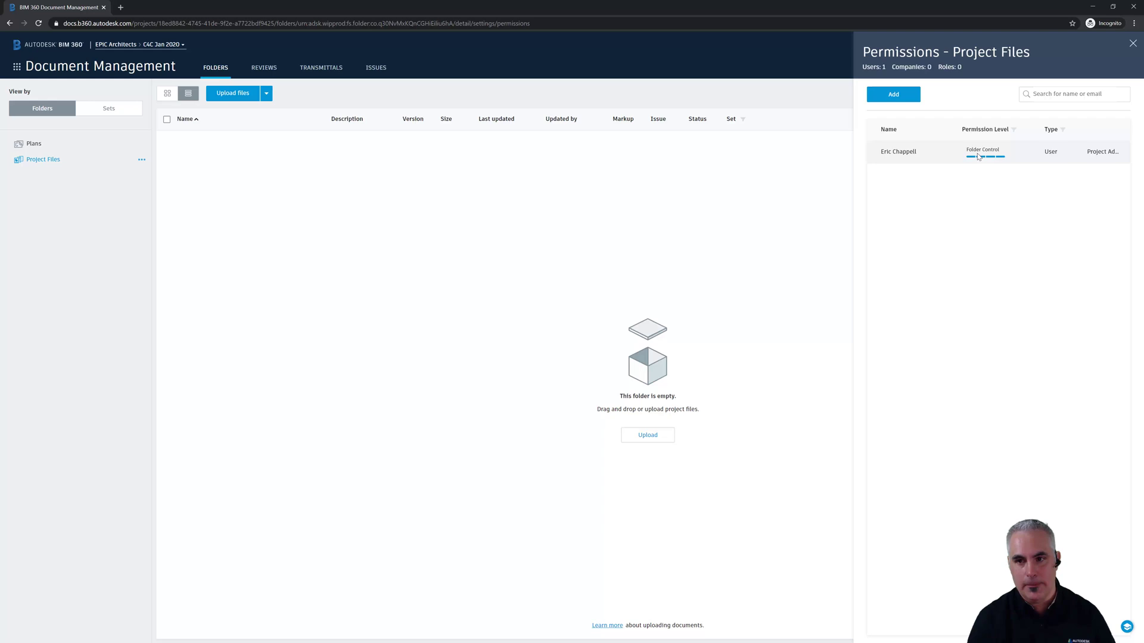
Open Add Permissions for Project Files and pick four project members as recipients.
left_click(906, 100)
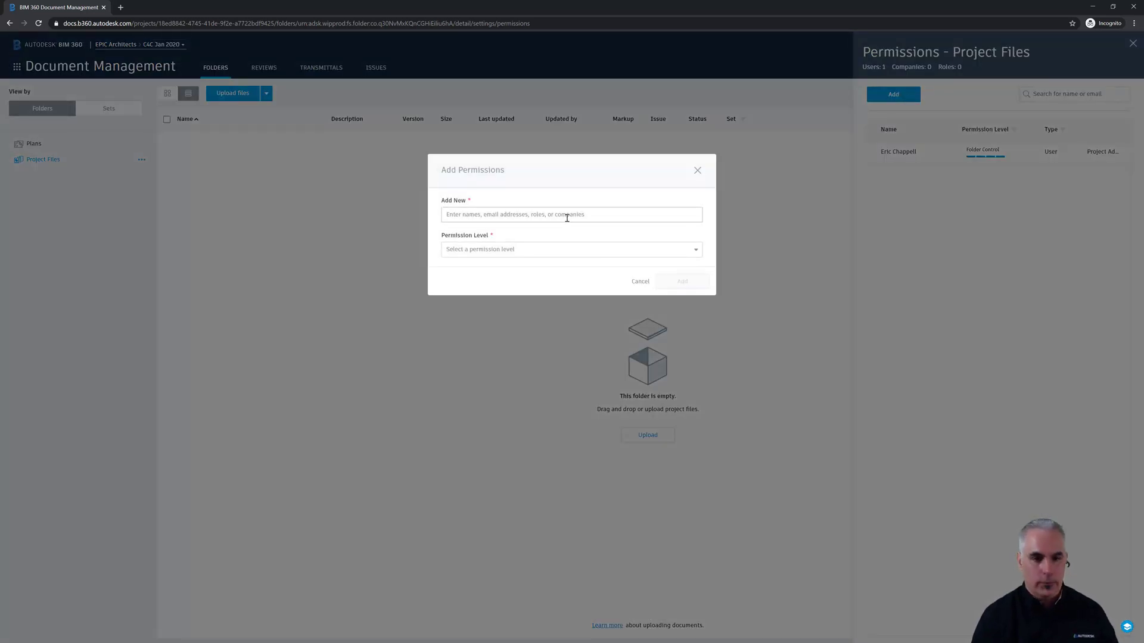
left_click(567, 218)
type("mindy")
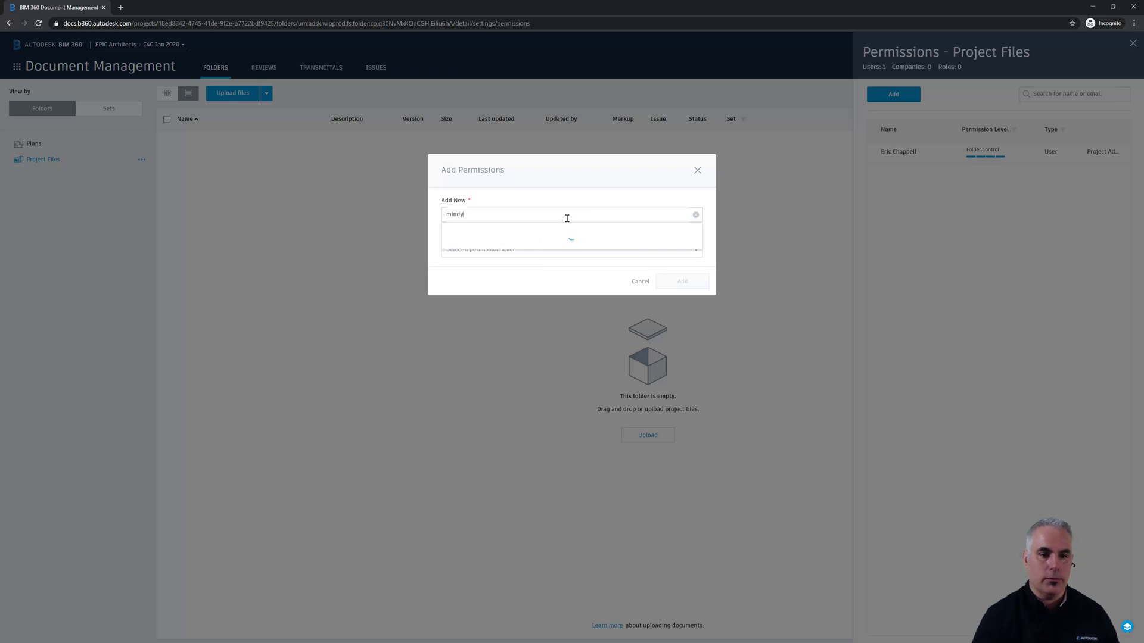
left_click(483, 240)
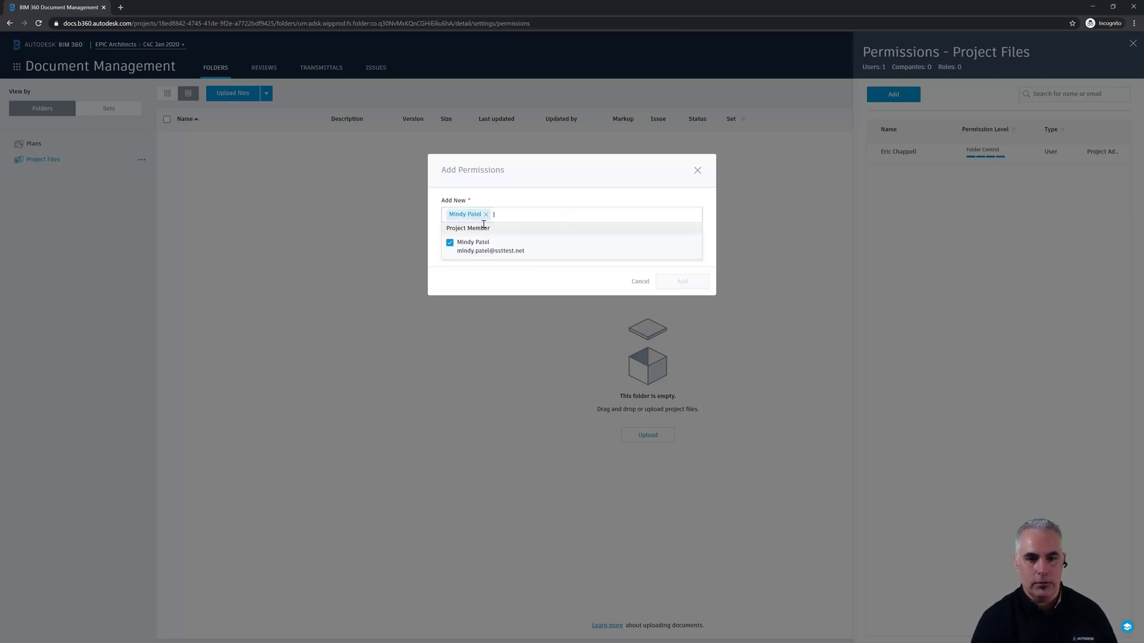
type("tom")
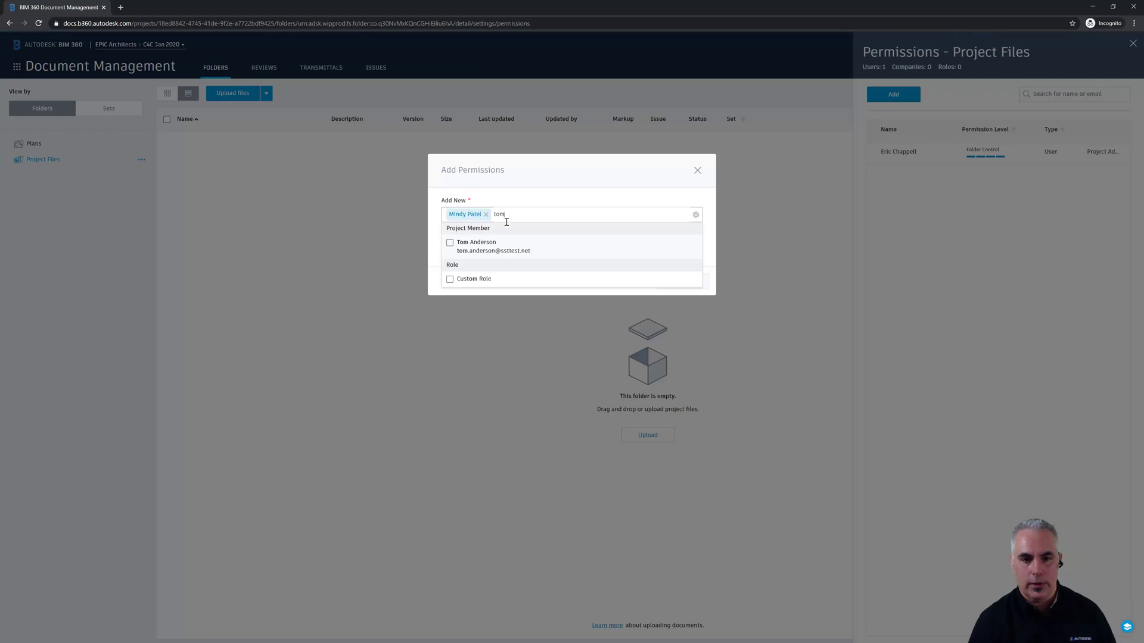
left_click(449, 244)
type("greg")
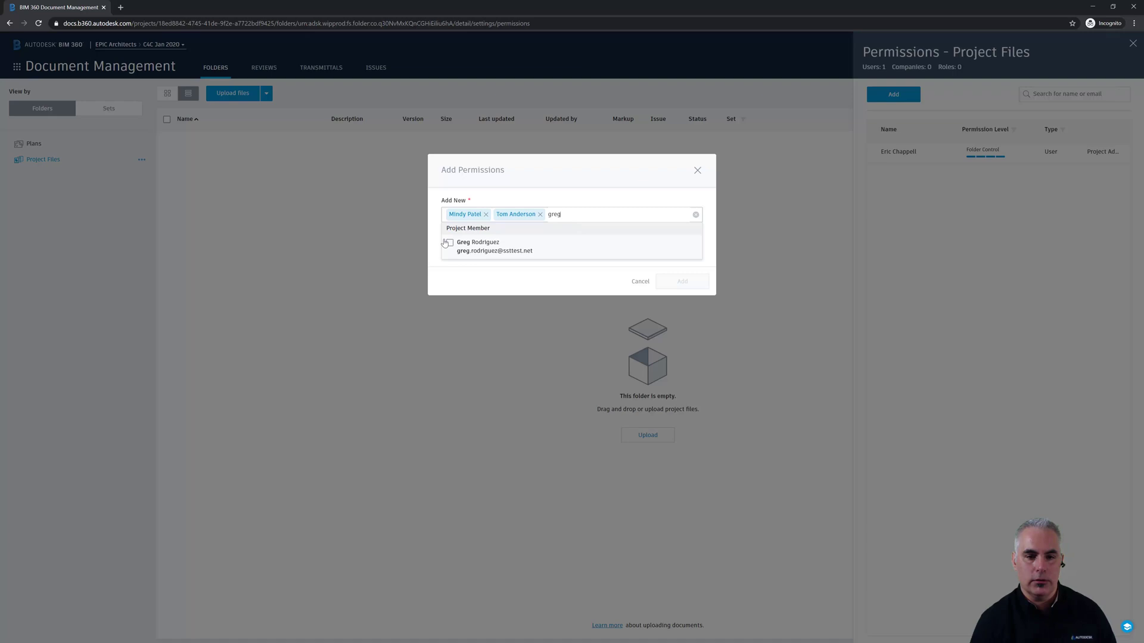
left_click(450, 243)
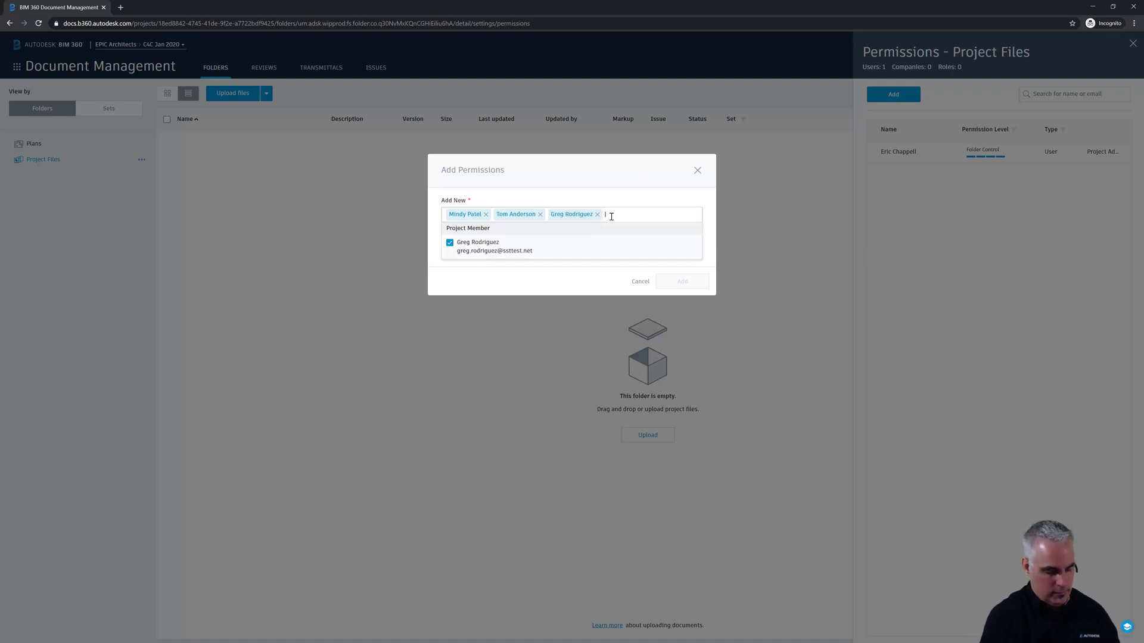
type("paula")
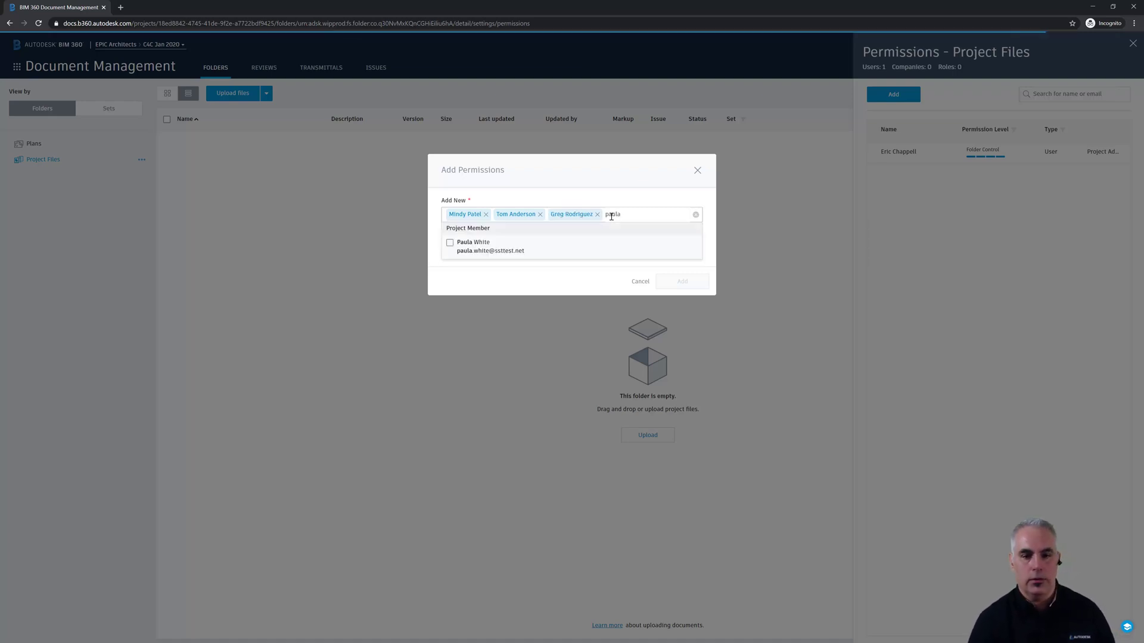
left_click(451, 244)
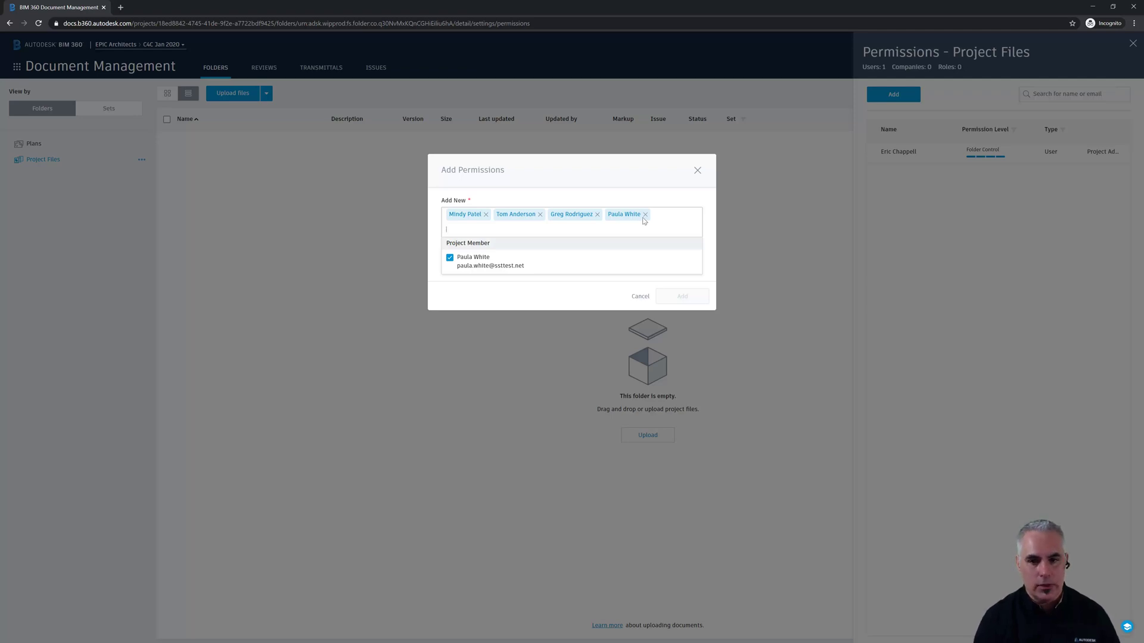
Remove all four member chips from the recipients.
left_click(645, 214)
left_click(596, 216)
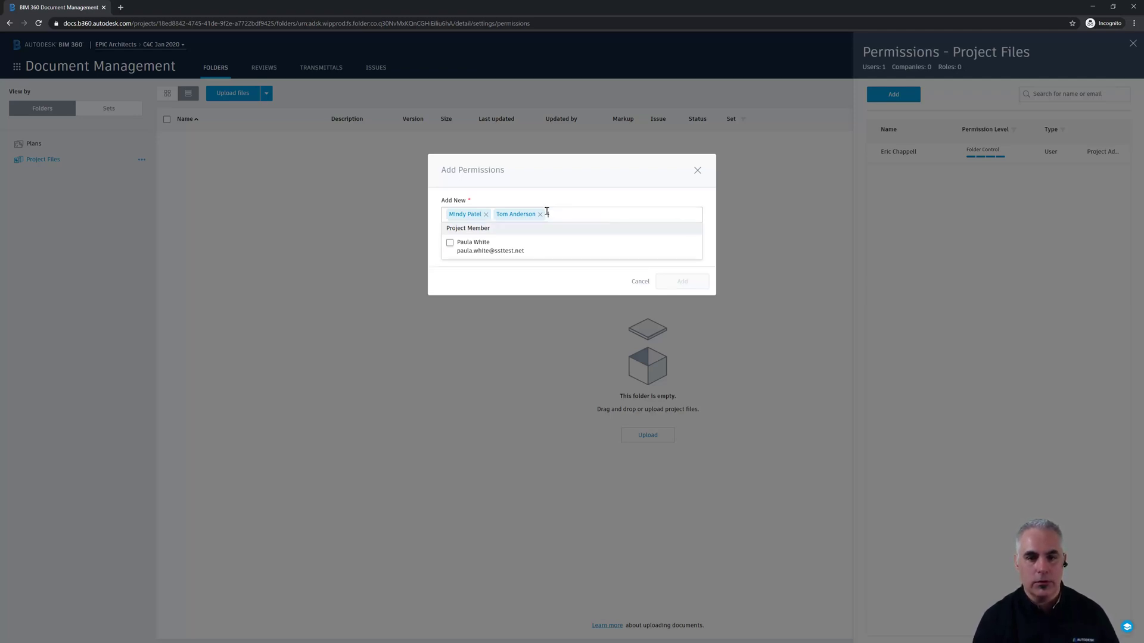
left_click(540, 215)
left_click(485, 215)
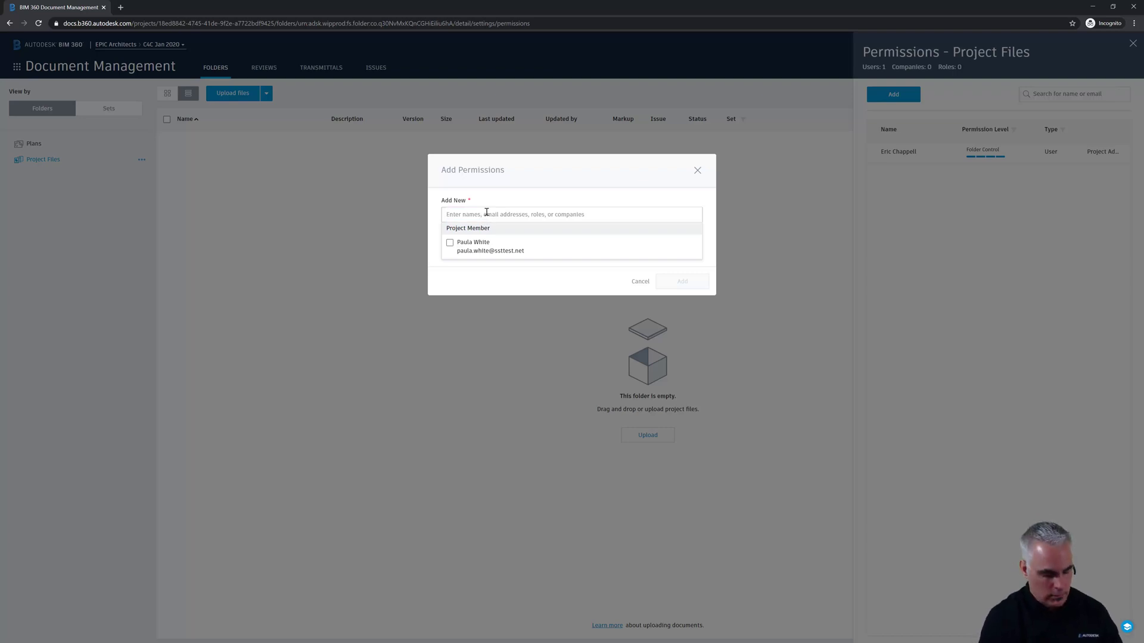
Add the Project Manager, Designer, Surveyor and Civil Engineer roles as recipients.
type("project")
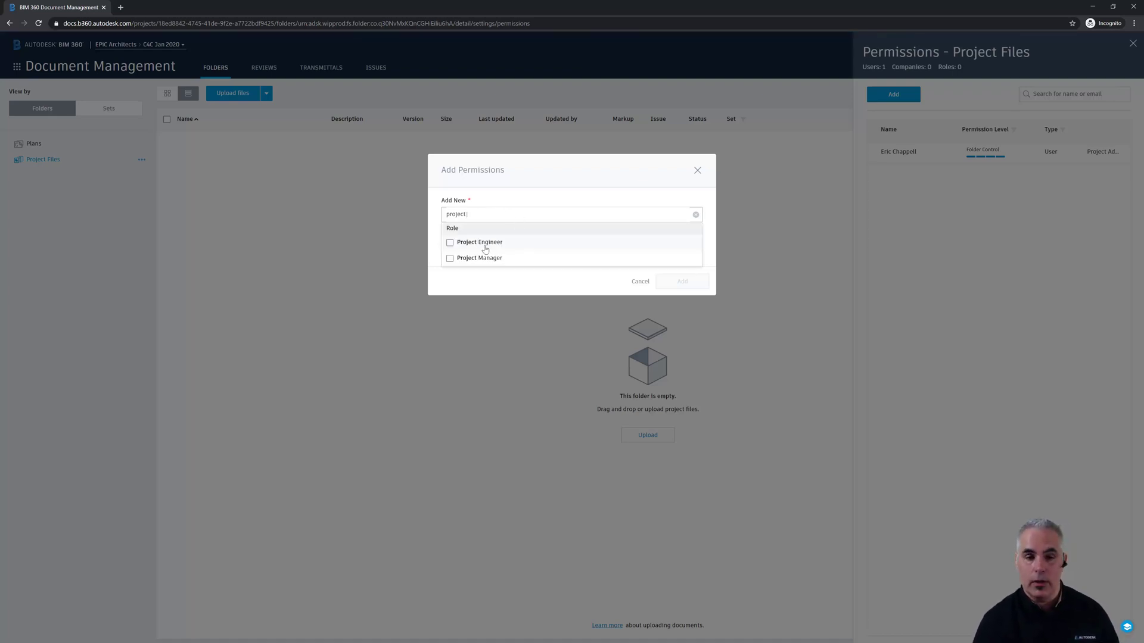
left_click(450, 261)
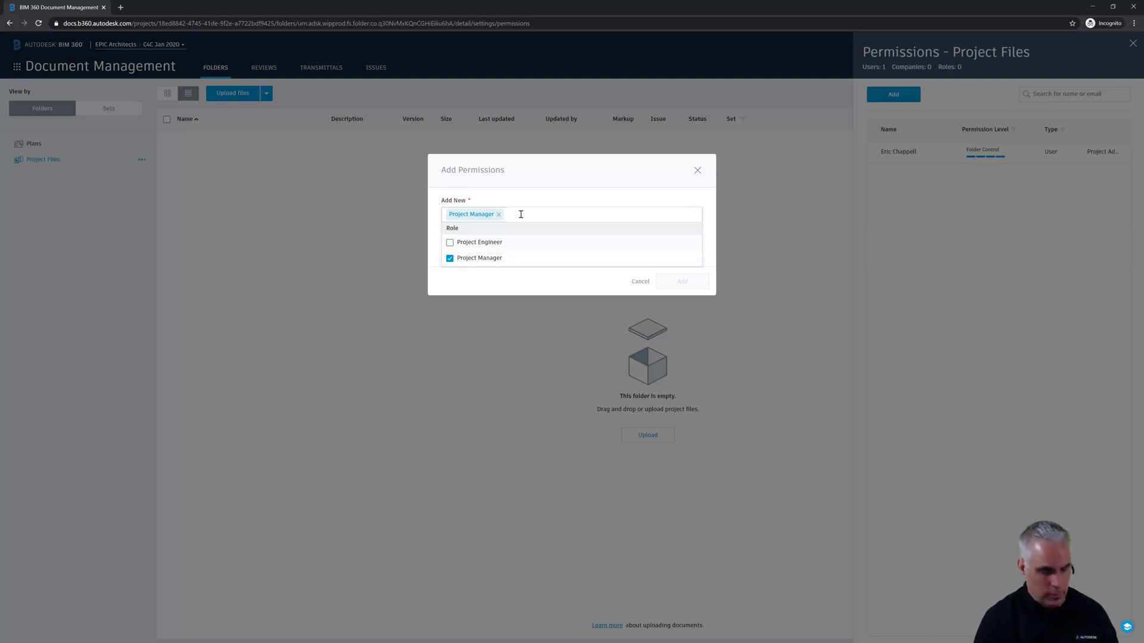
type("des")
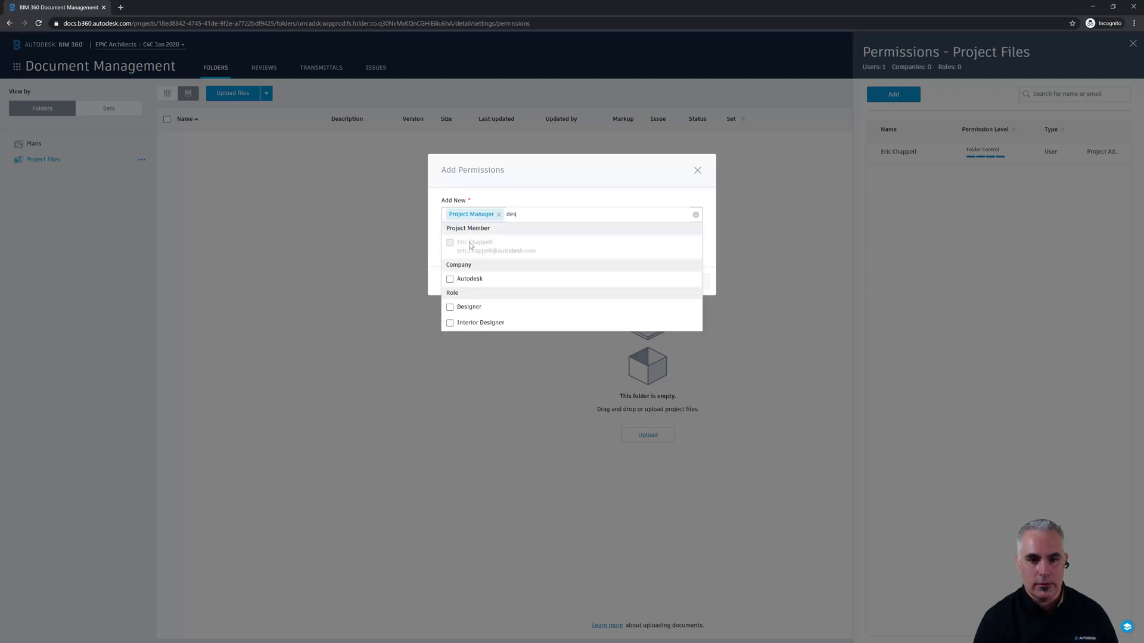
left_click(451, 308)
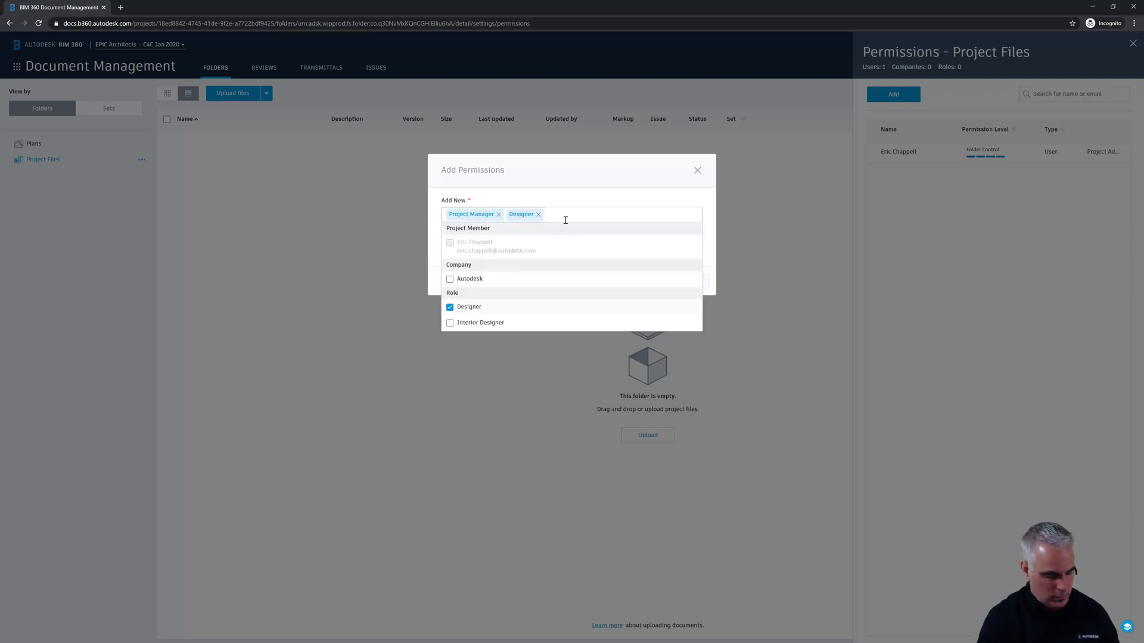
type("sur")
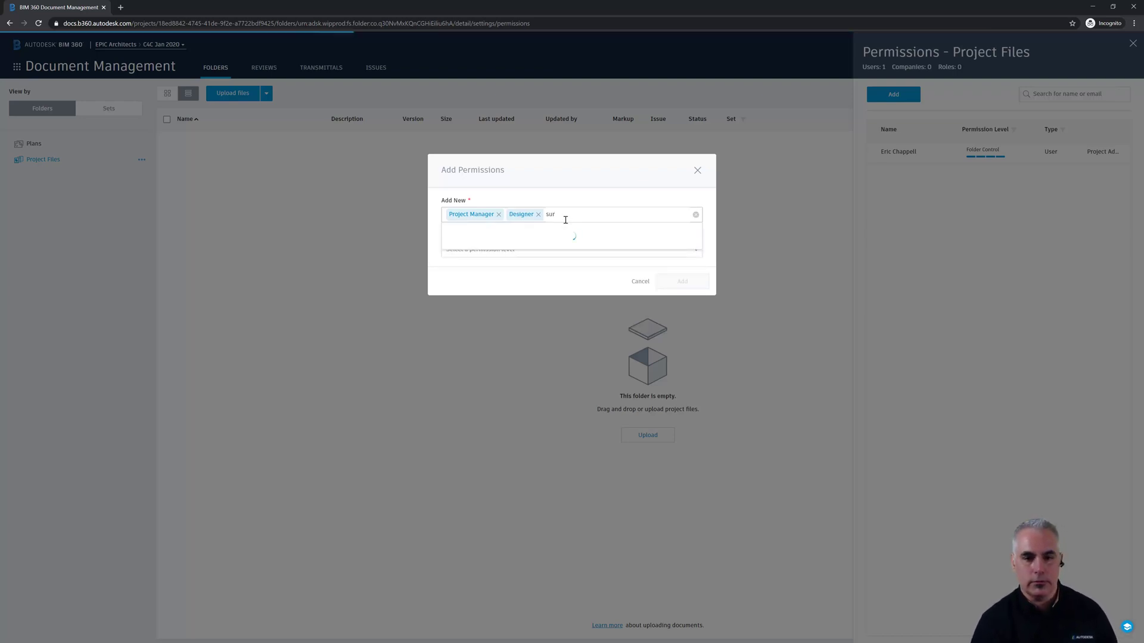
left_click(450, 258)
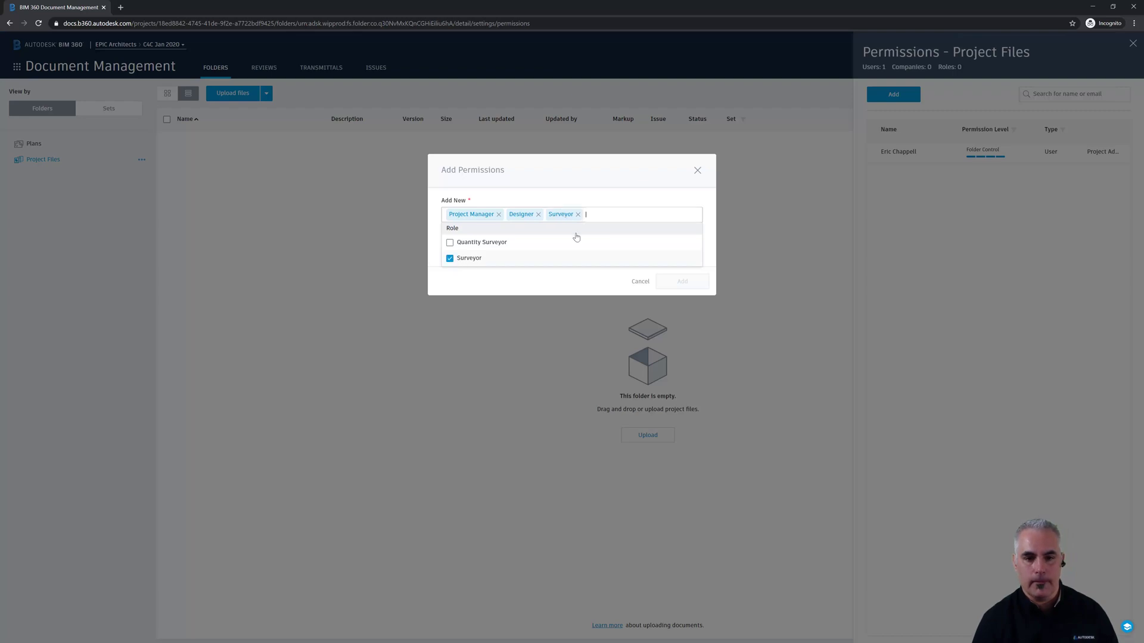
left_click(608, 217)
type("civil")
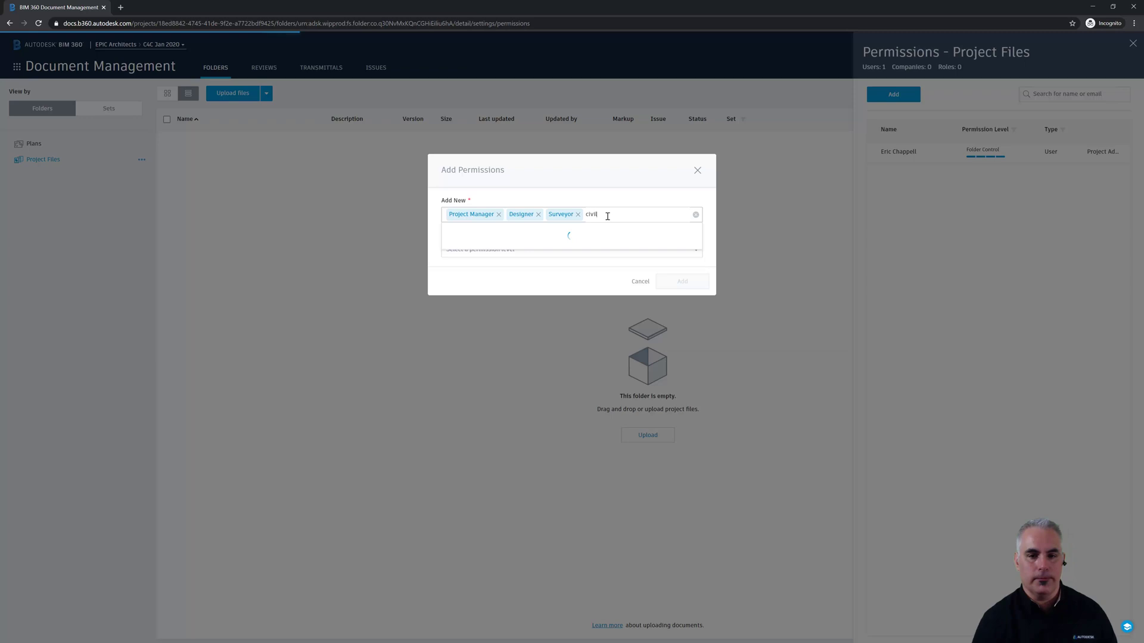
left_click(450, 243)
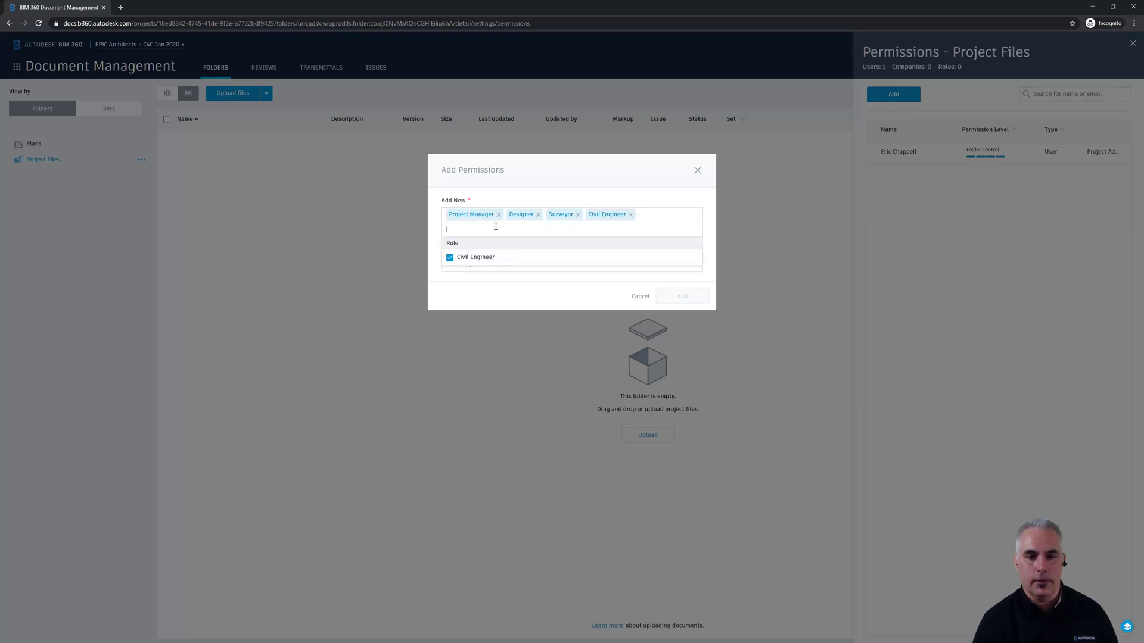
left_click(588, 194)
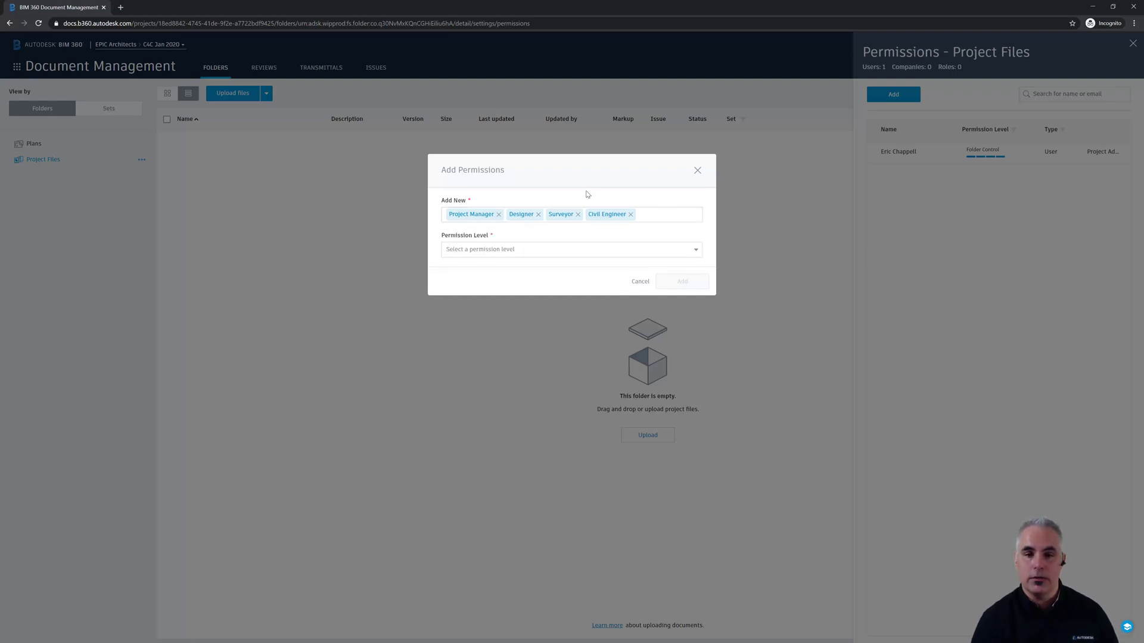
Choose View+Download+Upload+Edit from the Permission Level list for the four roles.
left_click(550, 253)
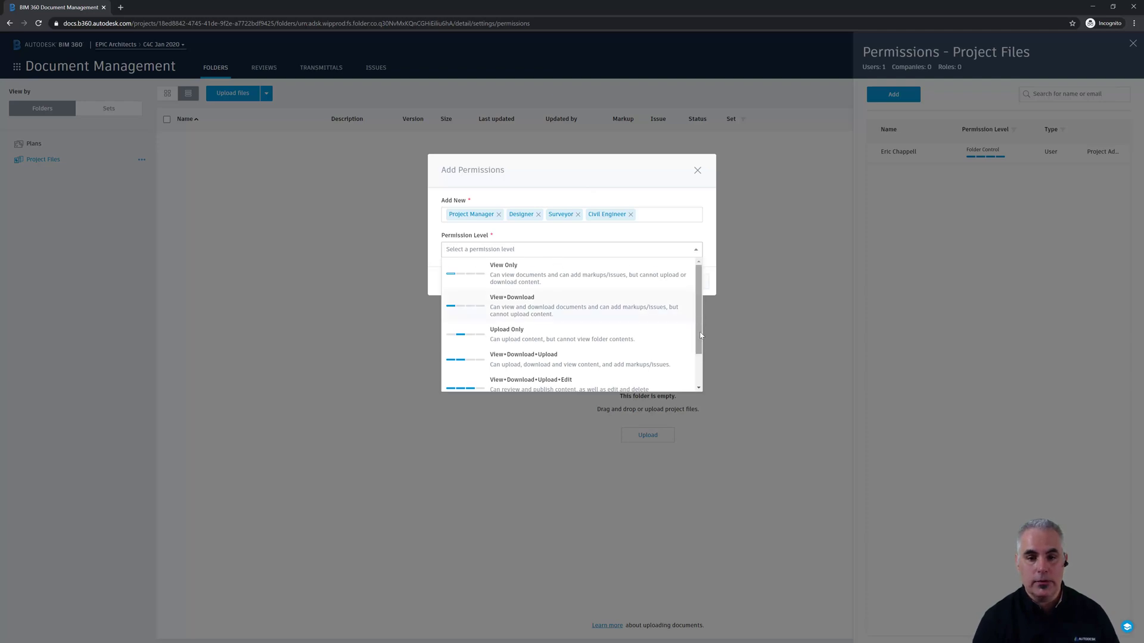
scroll(699, 328, "down", 1)
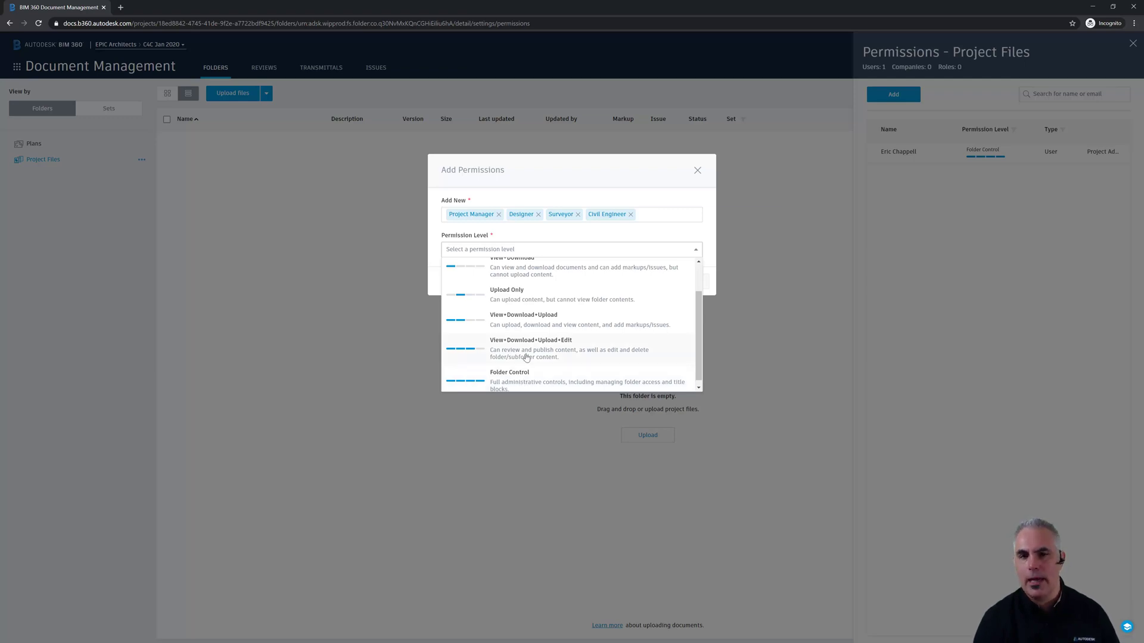
left_click(526, 356)
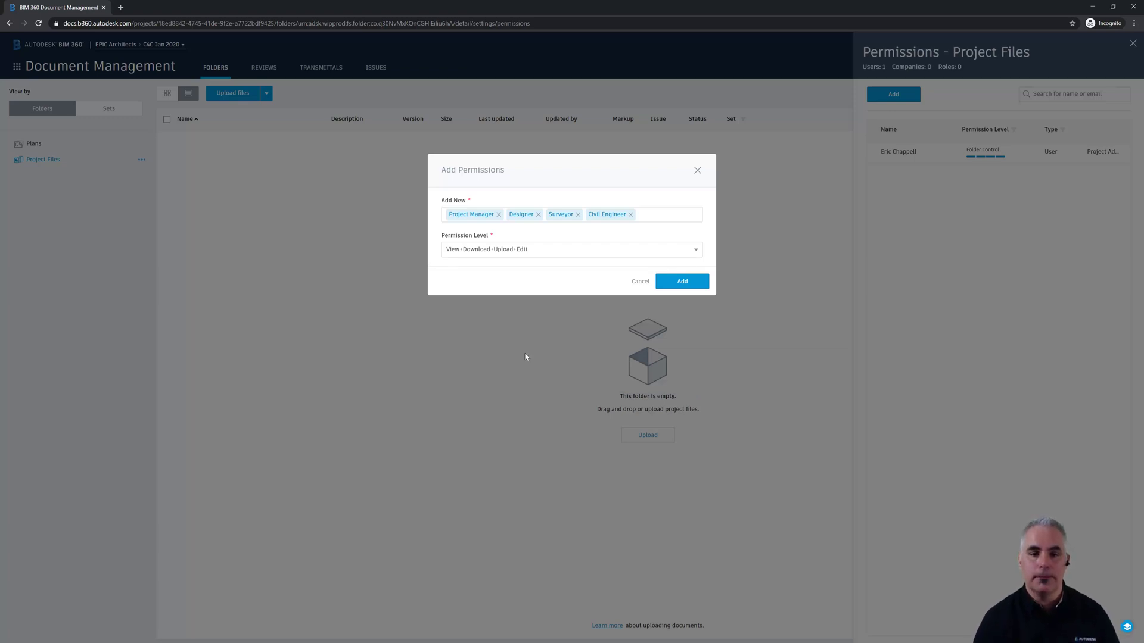
Grant the four roles View+Download+Upload+Edit on Project Files, then review Civil Engineer and Designer members.
left_click(687, 285)
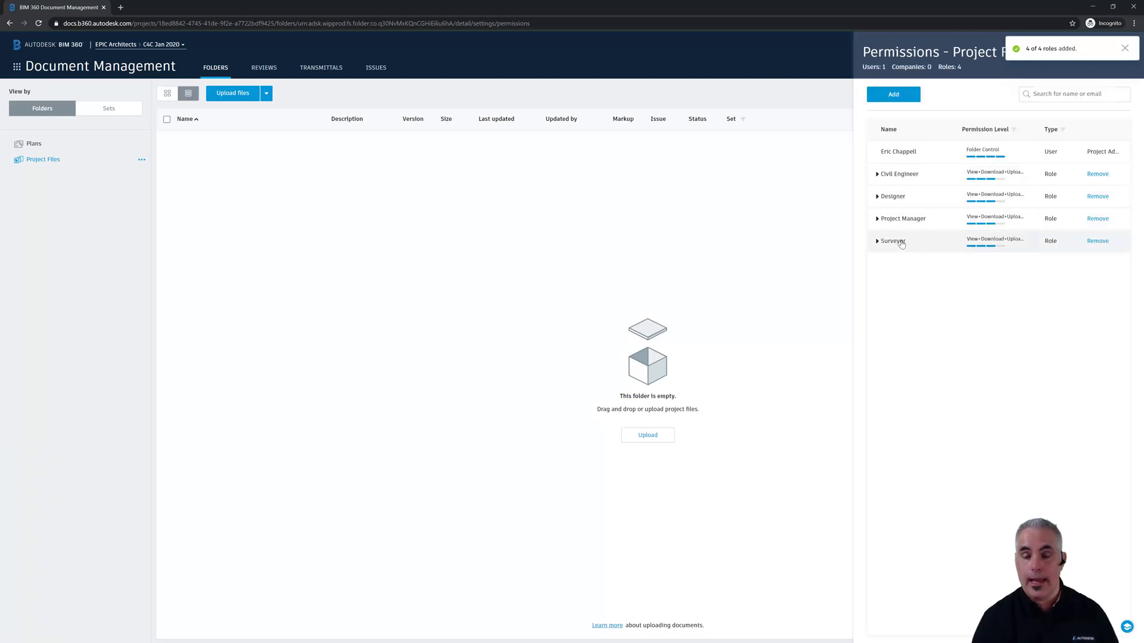
left_click(877, 176)
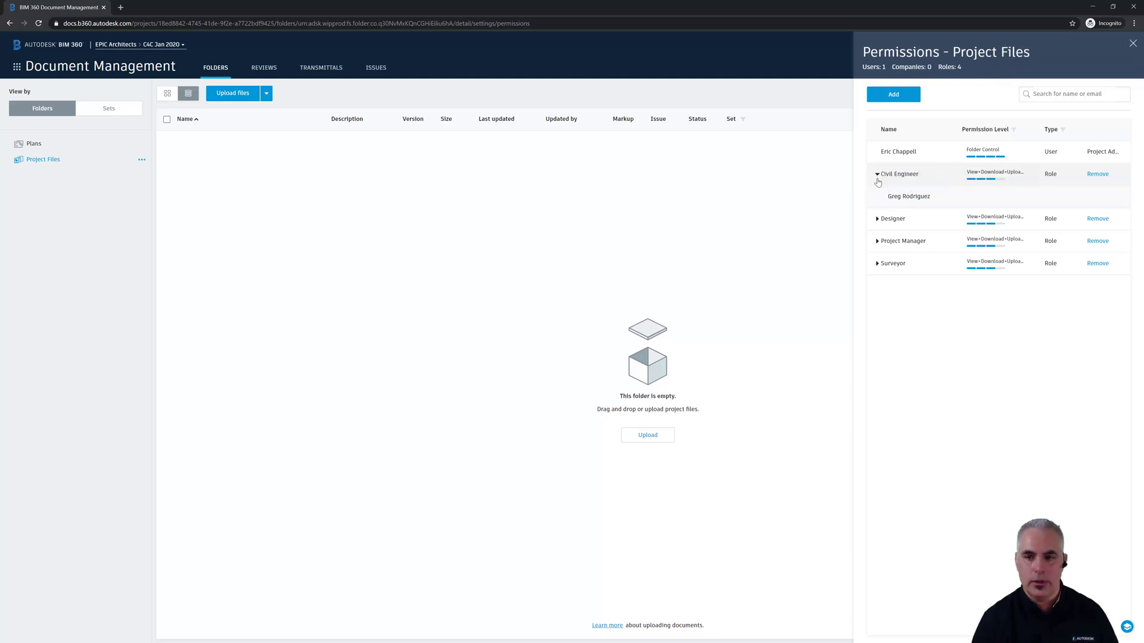
left_click(877, 178)
left_click(877, 197)
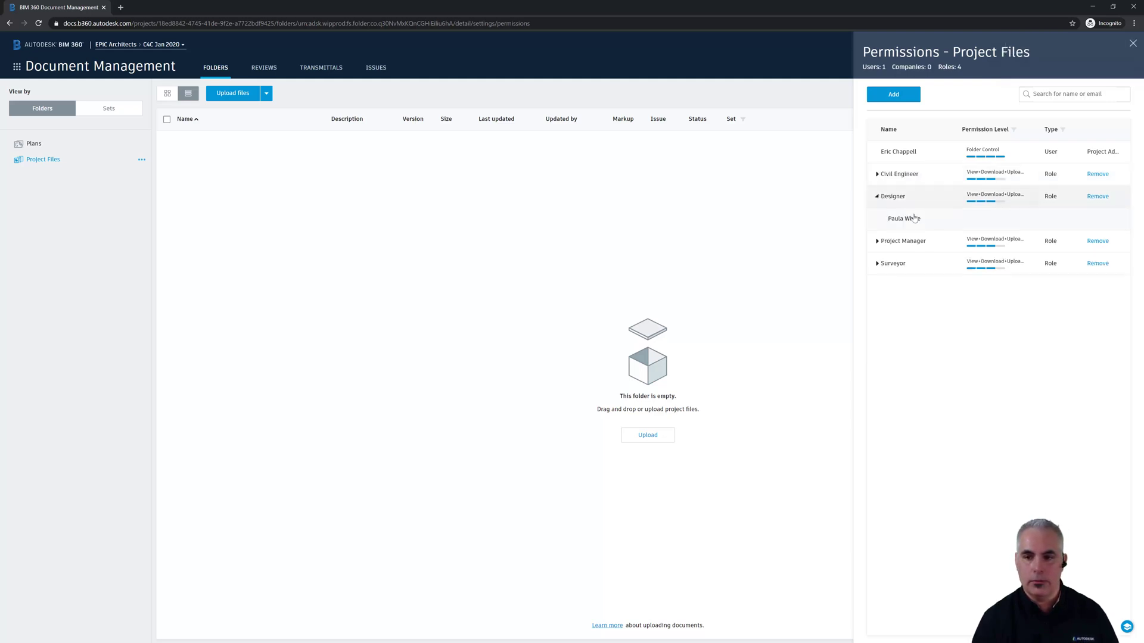
left_click(877, 198)
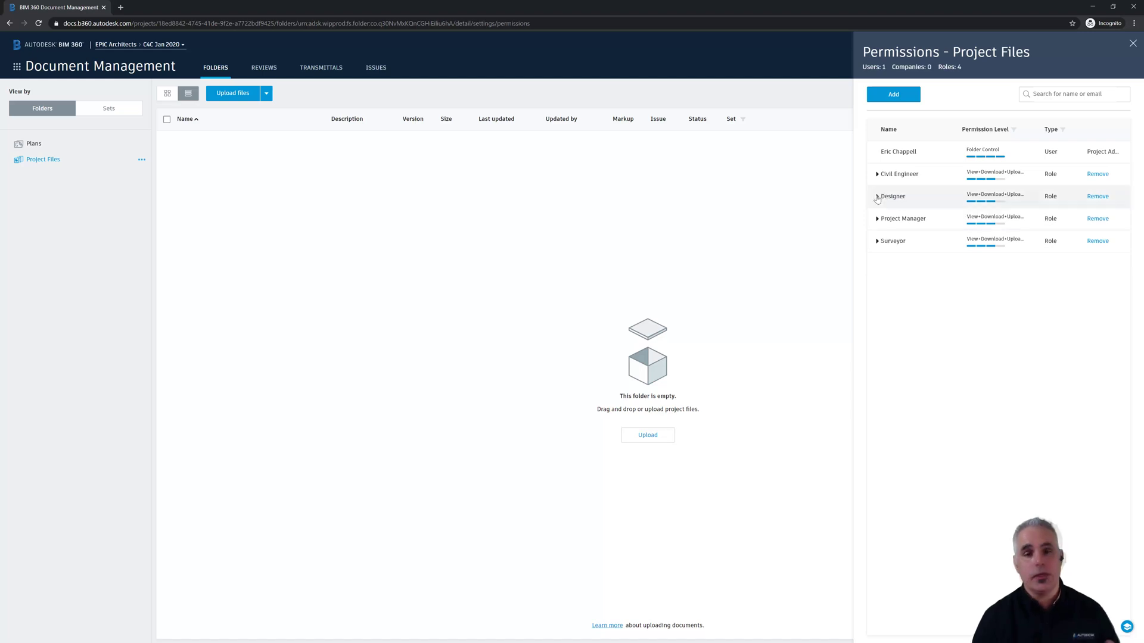